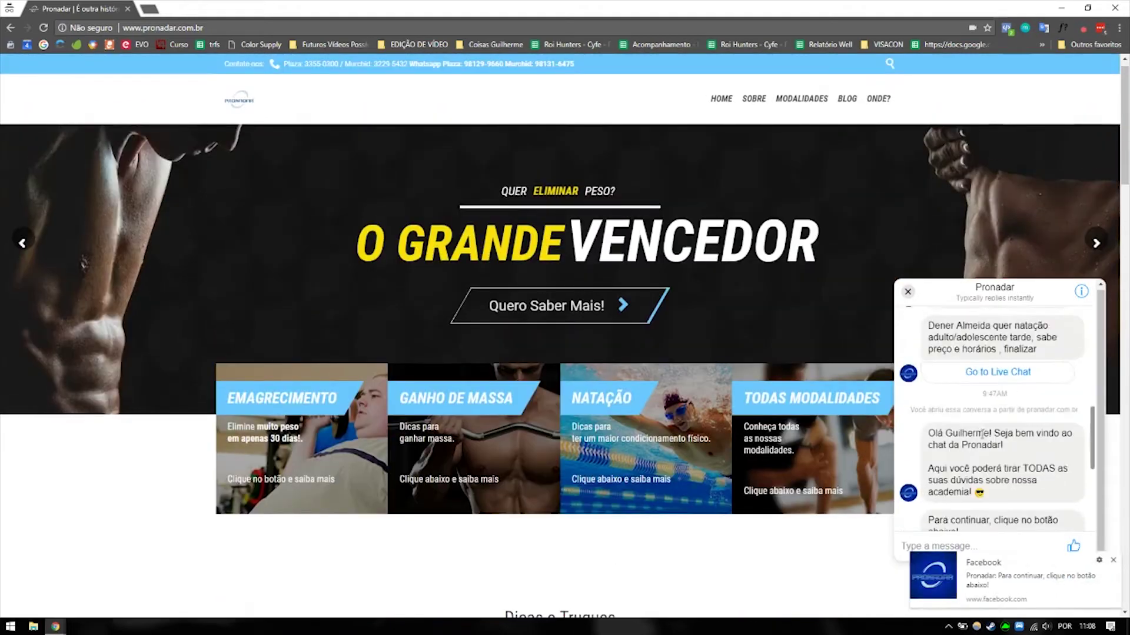
Step: Dismiss the site notification, switch to ManyChat and create a Customer Chat growth tool named "Tutorial V4"
{"action": "left_click", "coordinate": [1112, 560]}
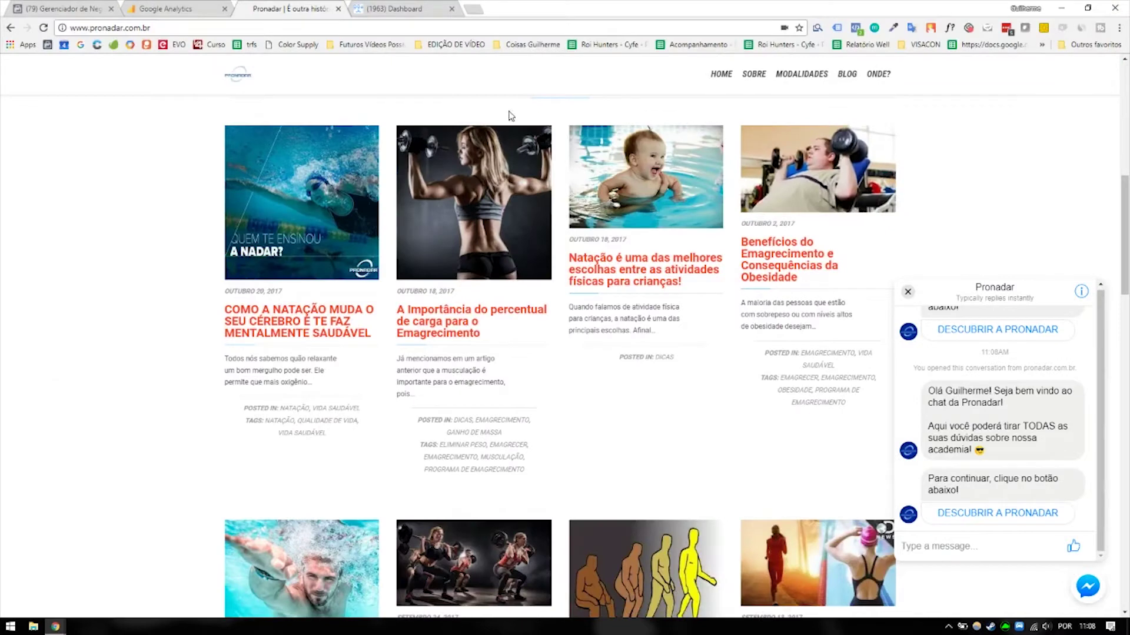
{"action": "left_click", "coordinate": [389, 9]}
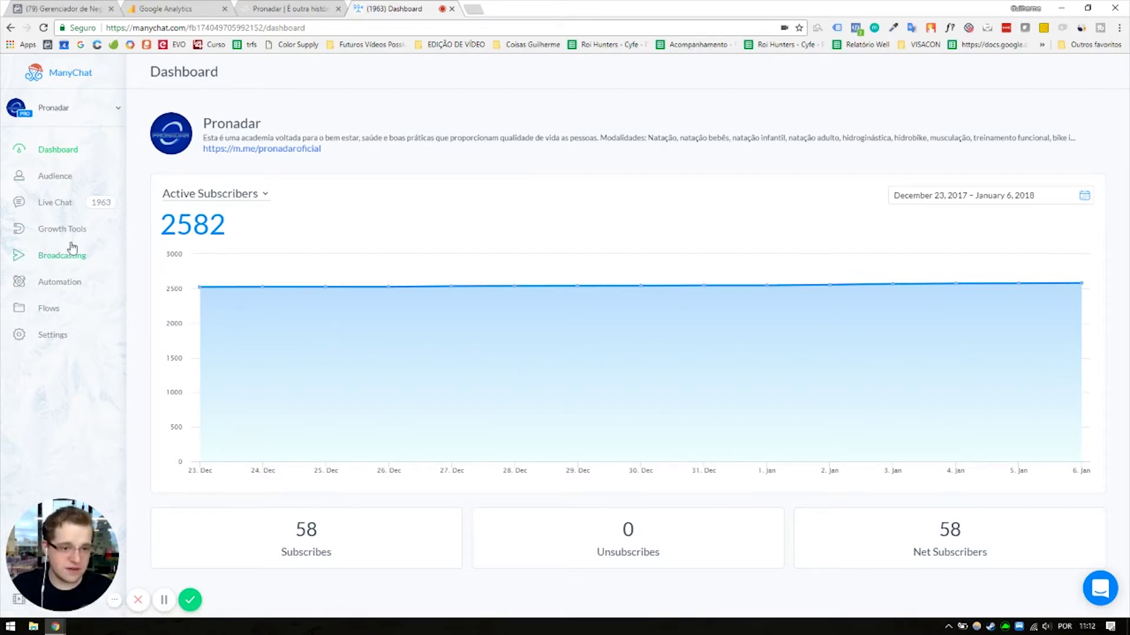
{"action": "left_click", "coordinate": [60, 229]}
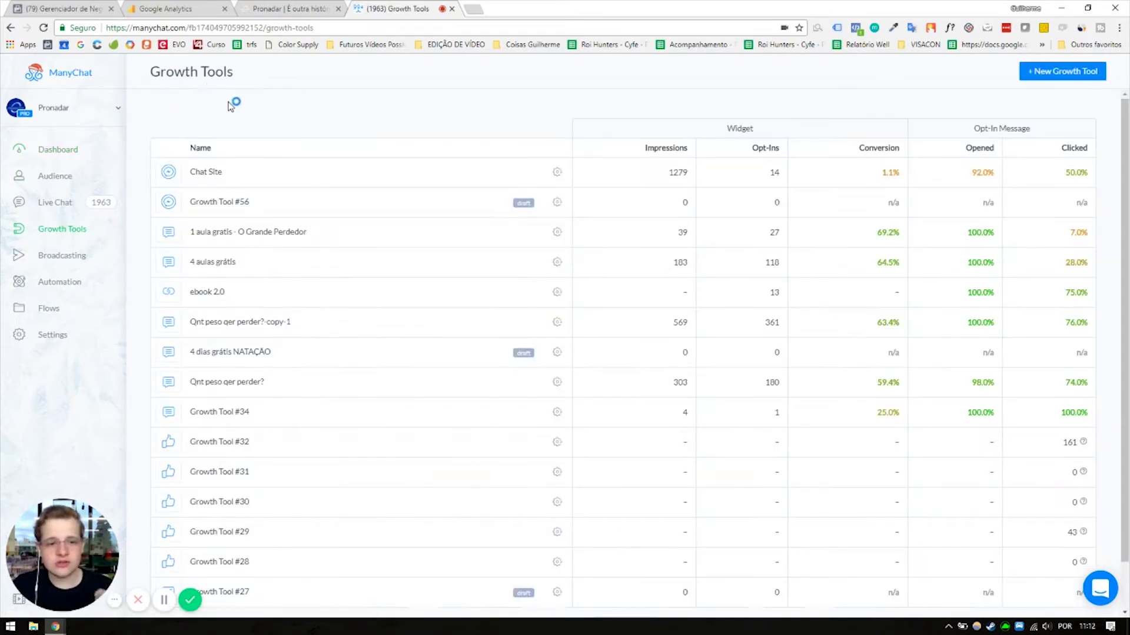
{"action": "left_click", "coordinate": [1038, 79]}
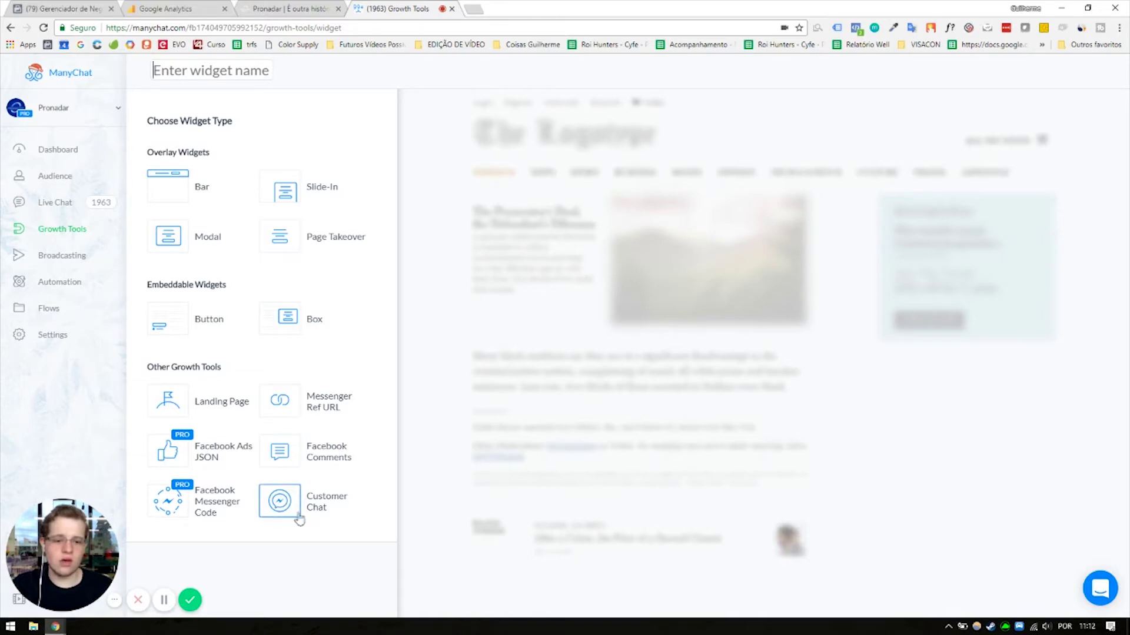
{"action": "left_click", "coordinate": [167, 65]}
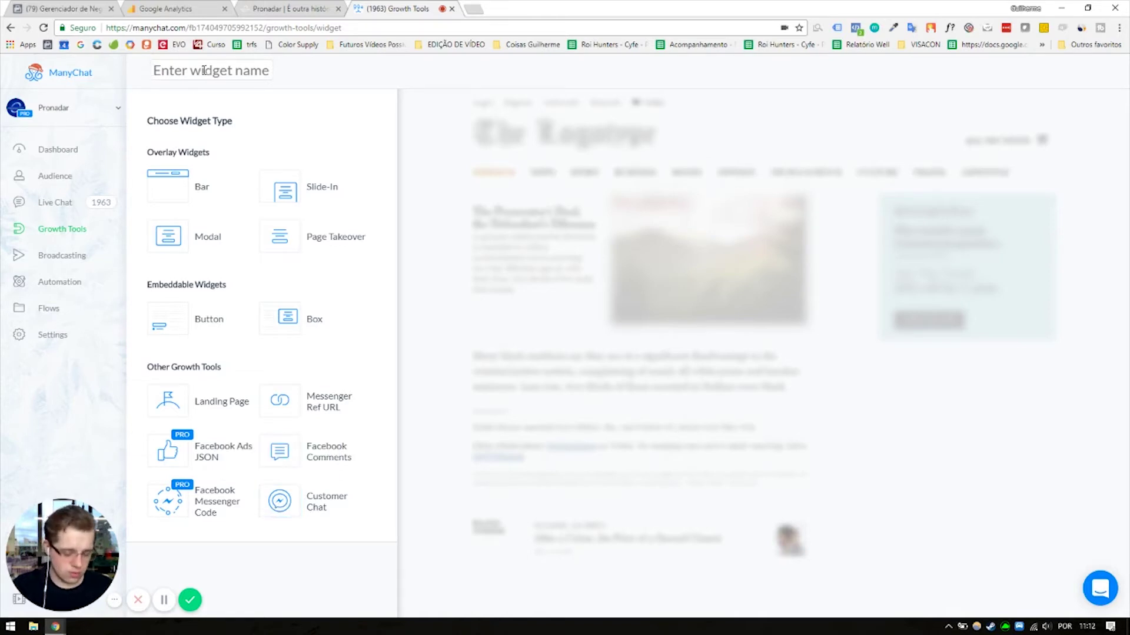
{"action": "type", "text": "Tutorial V4"}
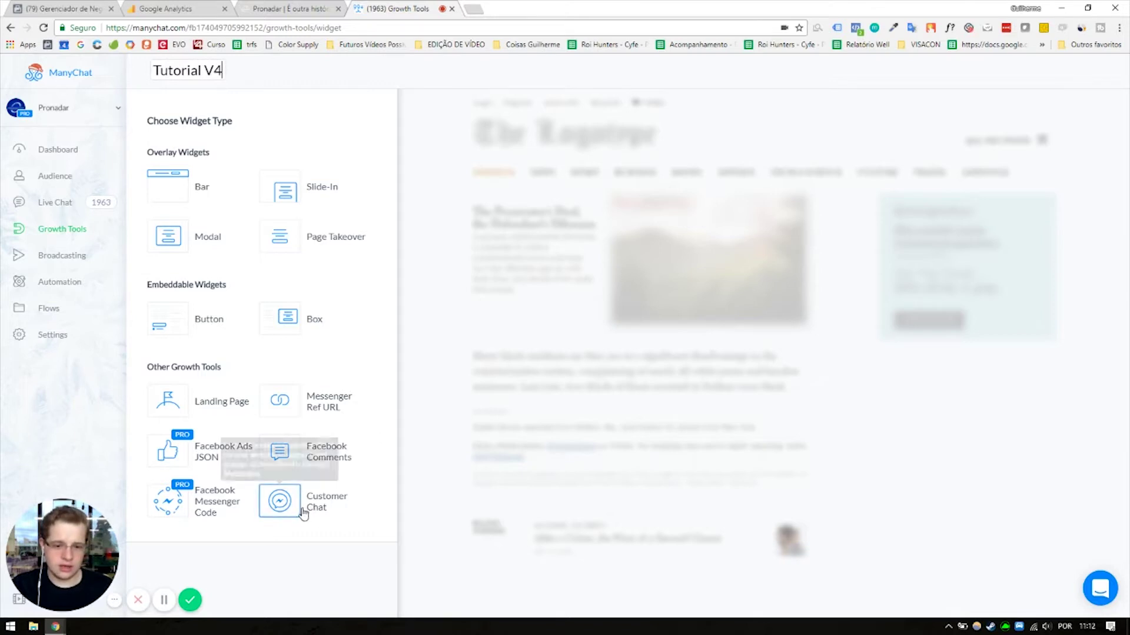
{"action": "key", "text": "Return"}
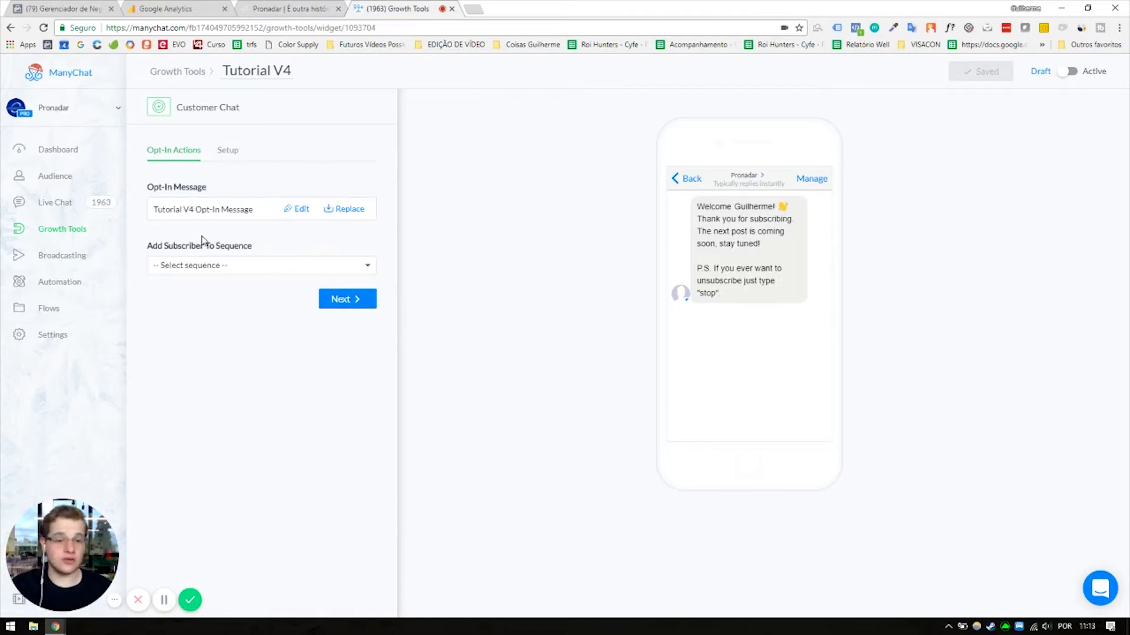
Step: Review the widget's opt-in message and subscriber sequence options, and look at its setup settings
{"action": "left_click_drag", "start_coordinate": [148, 187], "coordinate": [229, 196]}
{"action": "left_click", "coordinate": [230, 196]}
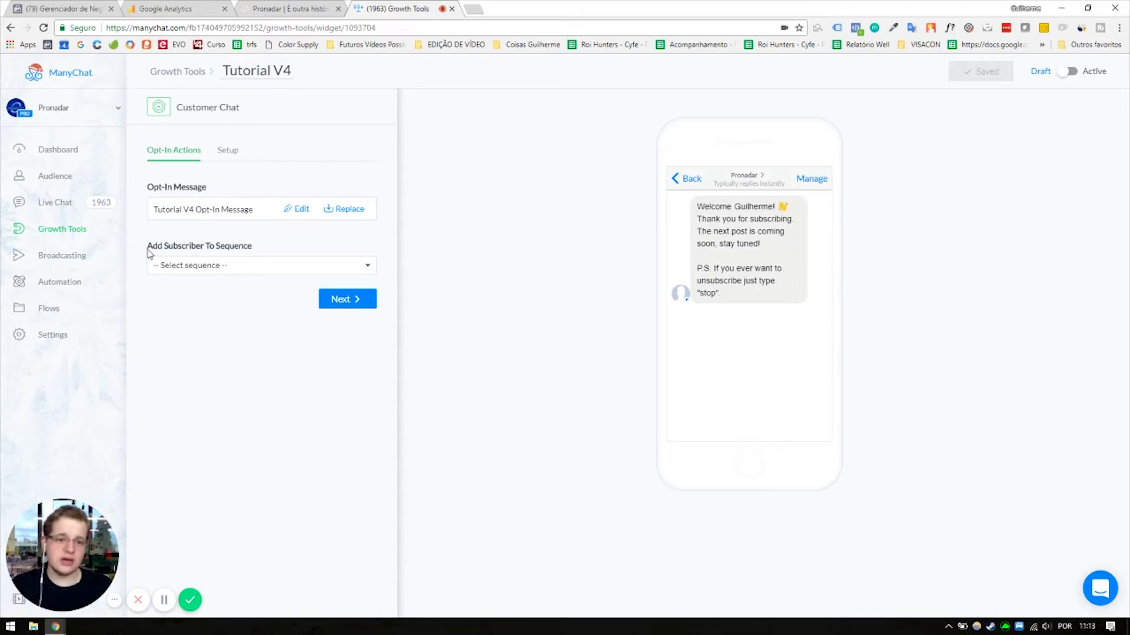
{"action": "left_click_drag", "start_coordinate": [148, 253], "coordinate": [247, 251]}
{"action": "left_click", "coordinate": [247, 253]}
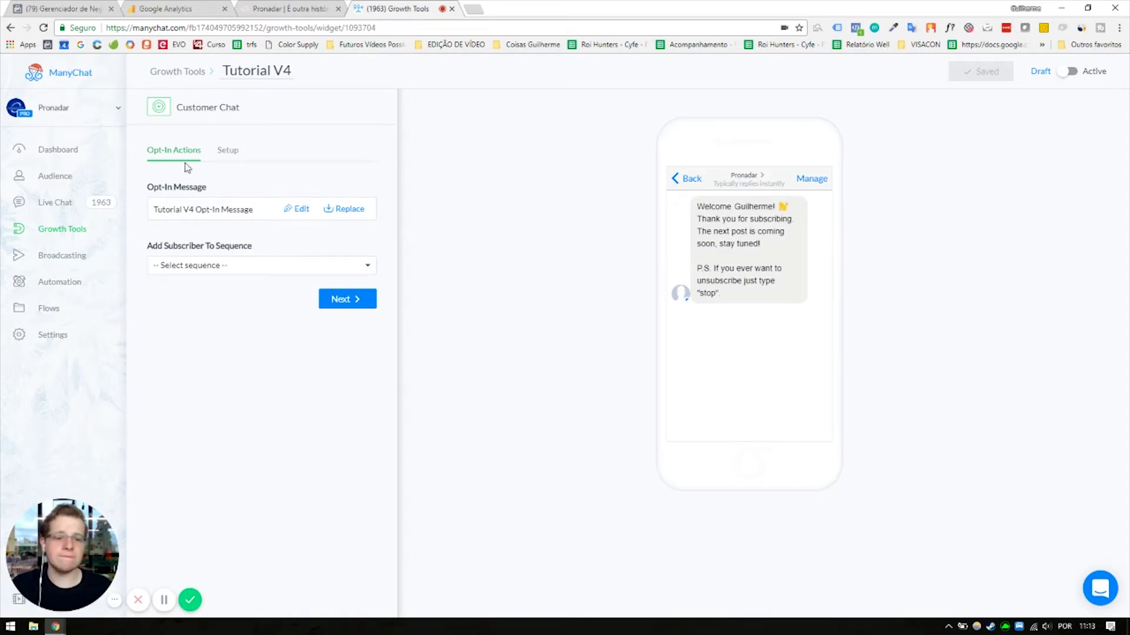
{"action": "left_click", "coordinate": [235, 154]}
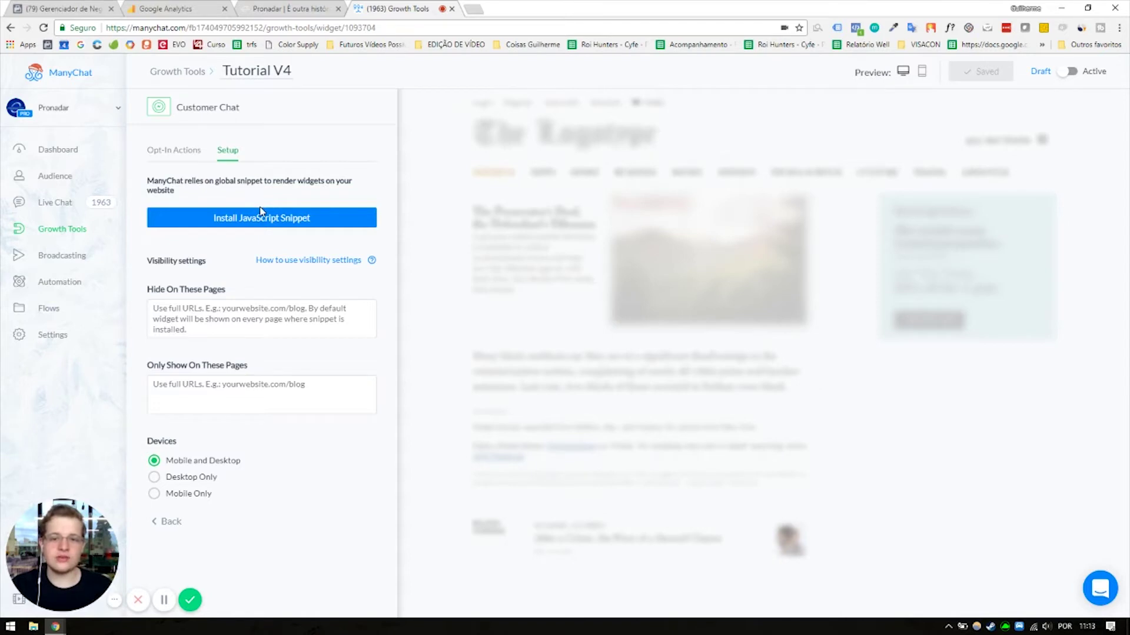
Step: Examine the default opt-in message in the preview and compare it with the live chat on the Pronadar website
{"action": "left_click", "coordinate": [182, 158]}
{"action": "left_click_drag", "start_coordinate": [147, 188], "coordinate": [228, 196]}
{"action": "left_click", "coordinate": [231, 195]}
{"action": "left_click_drag", "start_coordinate": [706, 206], "coordinate": [727, 281]}
{"action": "left_click", "coordinate": [711, 234]}
{"action": "left_click_drag", "start_coordinate": [704, 204], "coordinate": [757, 300]}
{"action": "left_click", "coordinate": [723, 280]}
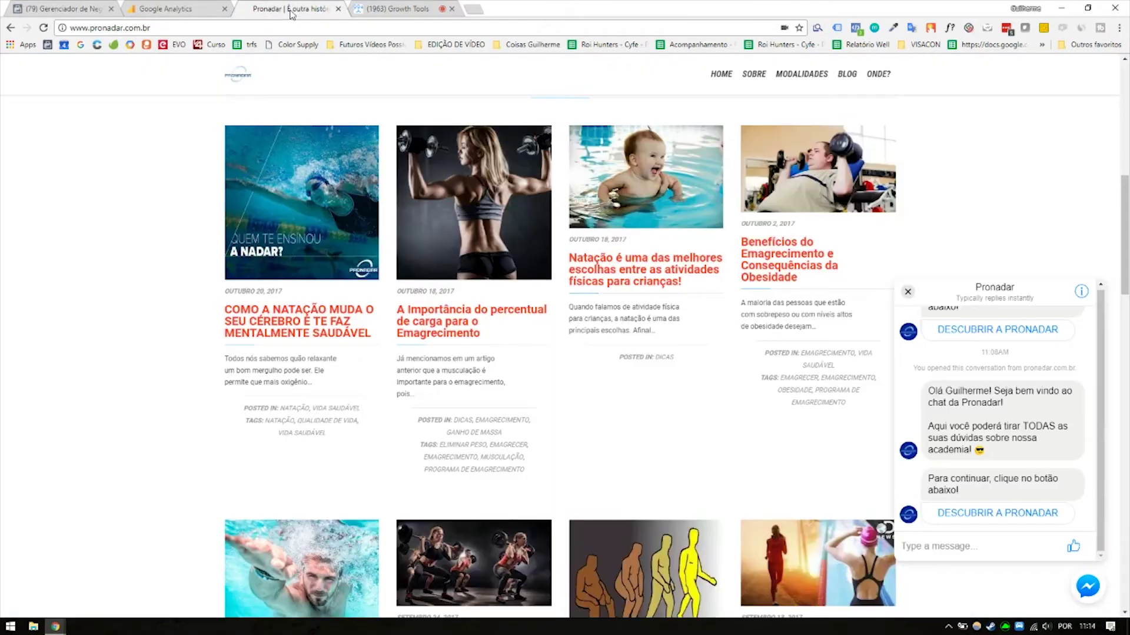
{"action": "left_click", "coordinate": [296, 12]}
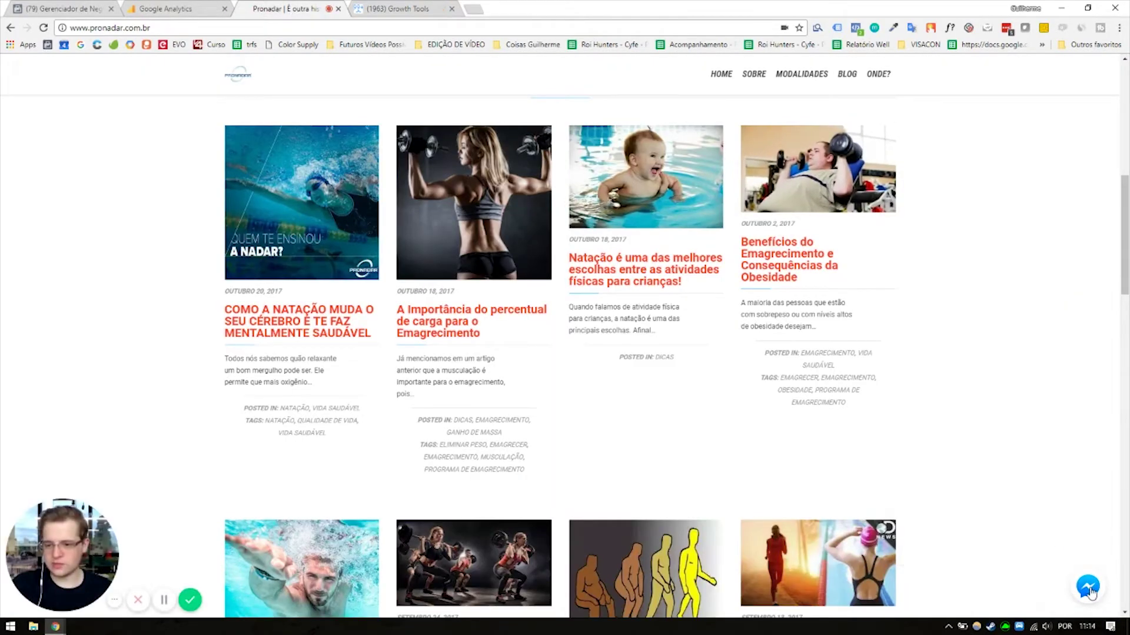
{"action": "left_click", "coordinate": [415, 11]}
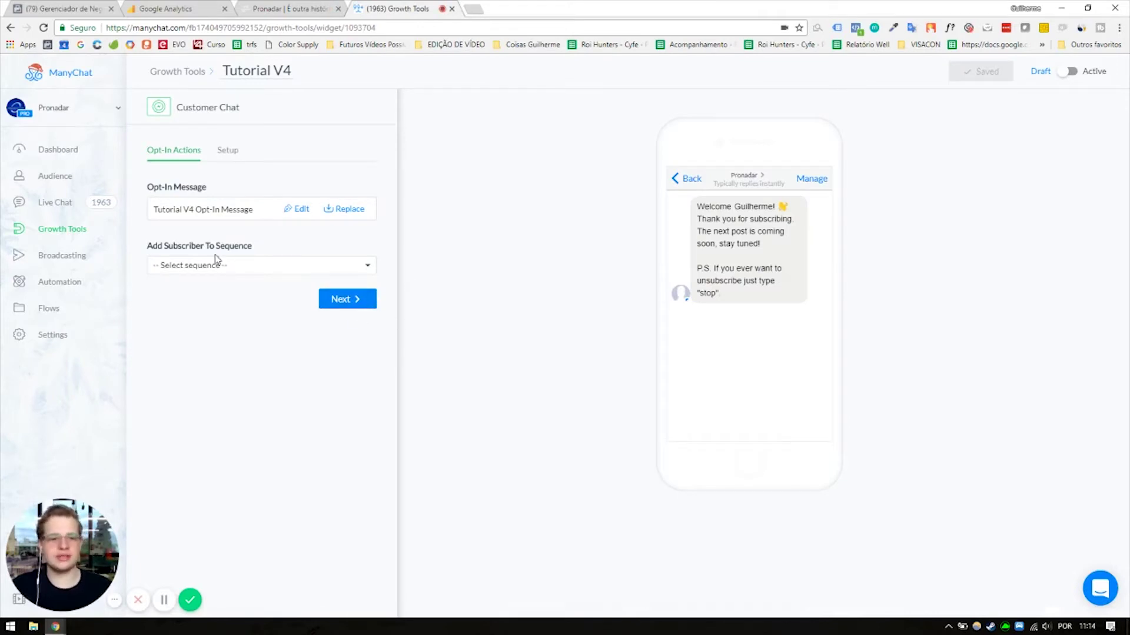
Step: Open the Tutorial V4 opt-in message for editing and replace its default text with "balblablalbal mensaagem"
{"action": "left_click", "coordinate": [296, 213]}
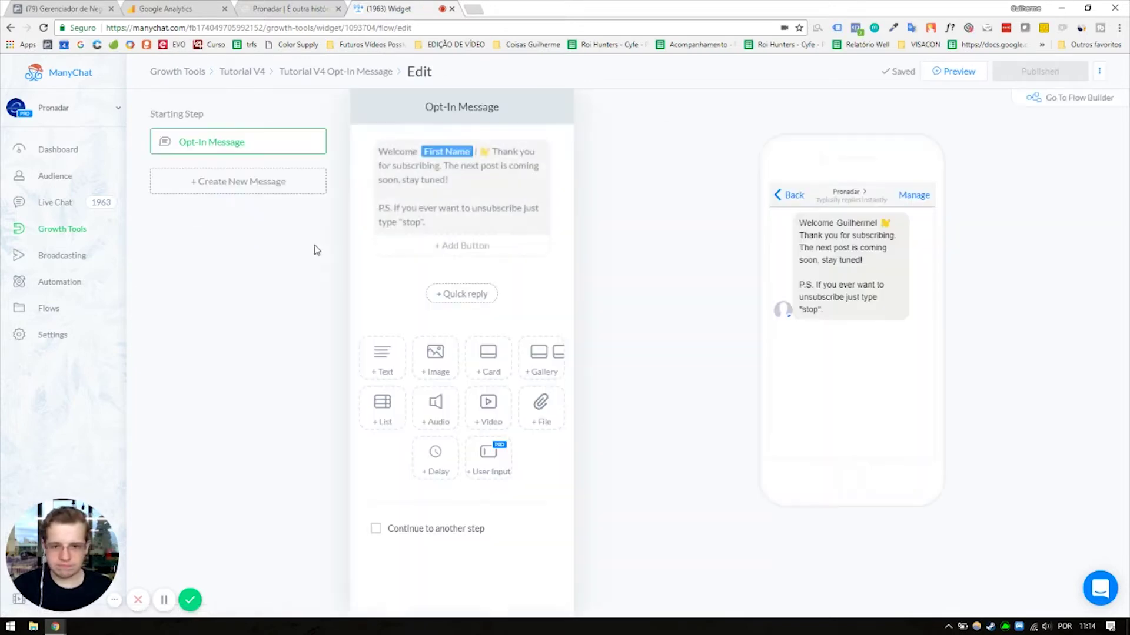
{"action": "left_click_drag", "start_coordinate": [378, 155], "coordinate": [462, 234]}
{"action": "left_click", "coordinate": [471, 223]}
{"action": "key", "text": "ctrl+a"}
{"action": "type", "text": "balblabla"}
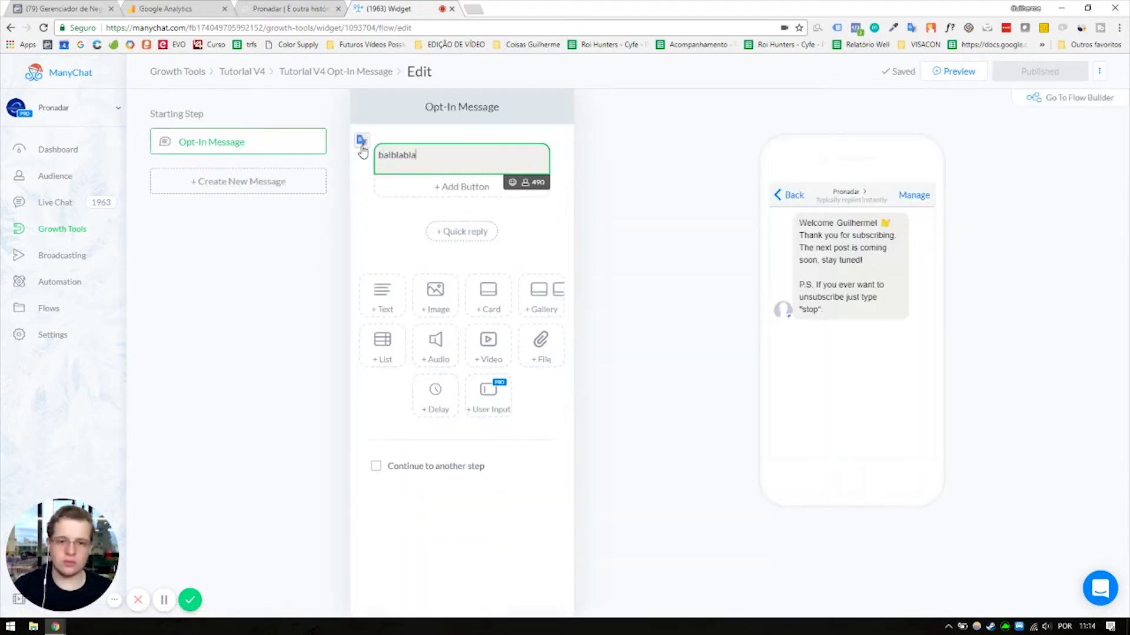
{"action": "type", "text": "lbal mensasgem"}
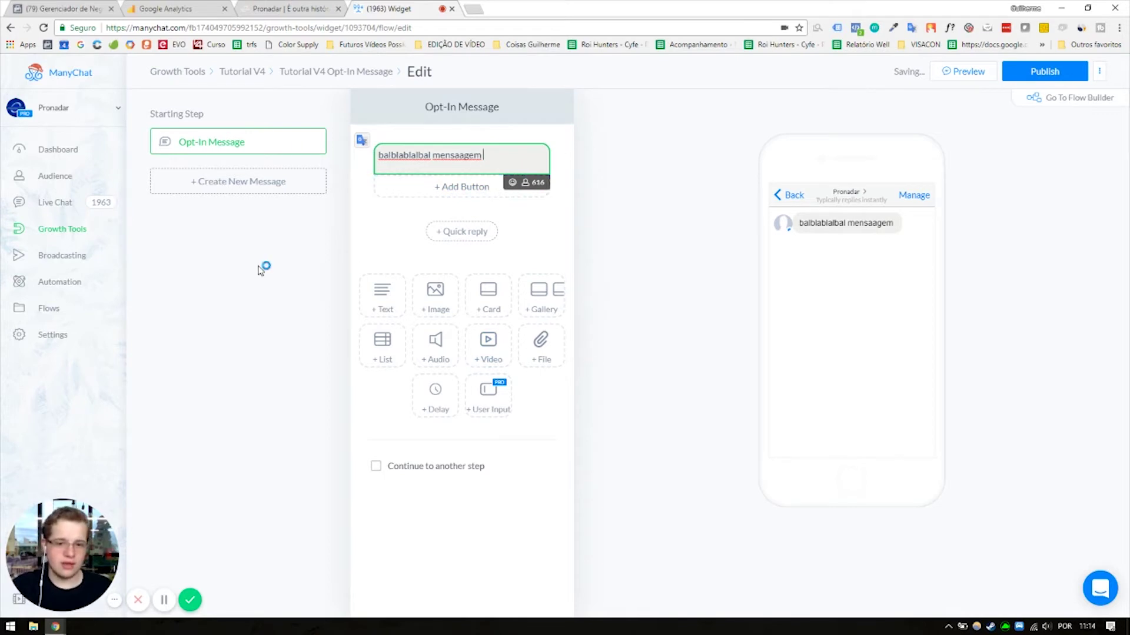
Step: Add a button to the opt-in message that sends a follow-up message, and enter "continue" as the follow-up text
{"action": "left_click", "coordinate": [453, 187]}
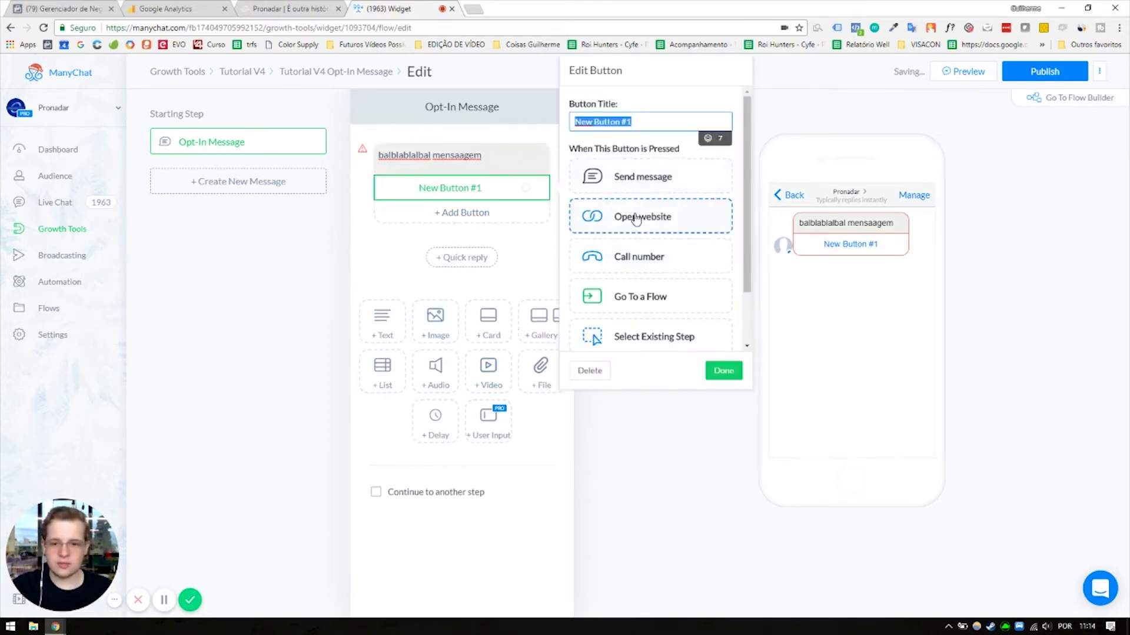
{"action": "left_click", "coordinate": [644, 185]}
{"action": "left_click", "coordinate": [628, 197]}
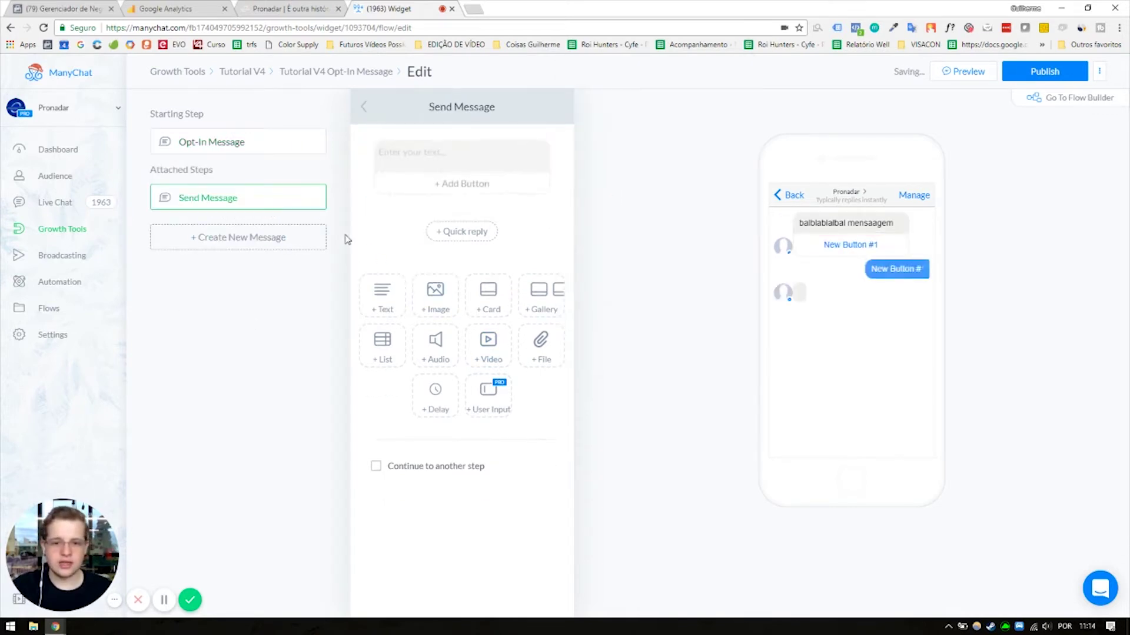
{"action": "left_click", "coordinate": [476, 167]}
{"action": "type", "text": "continue"}
{"action": "left_click", "coordinate": [363, 106]}
{"action": "left_click", "coordinate": [463, 188]}
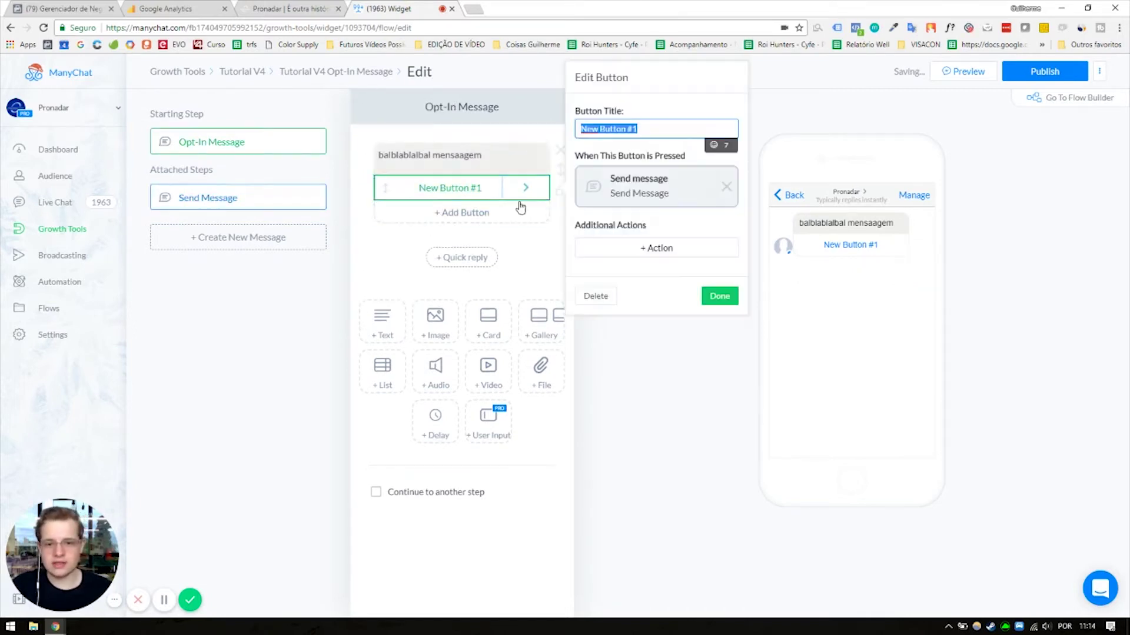
Step: Change the opt-in message text to "Uma pergunta?" and title its button "reposta"
{"action": "left_click", "coordinate": [497, 156]}
{"action": "key", "text": "ctrl+a"}
{"action": "type", "text": "Um"}
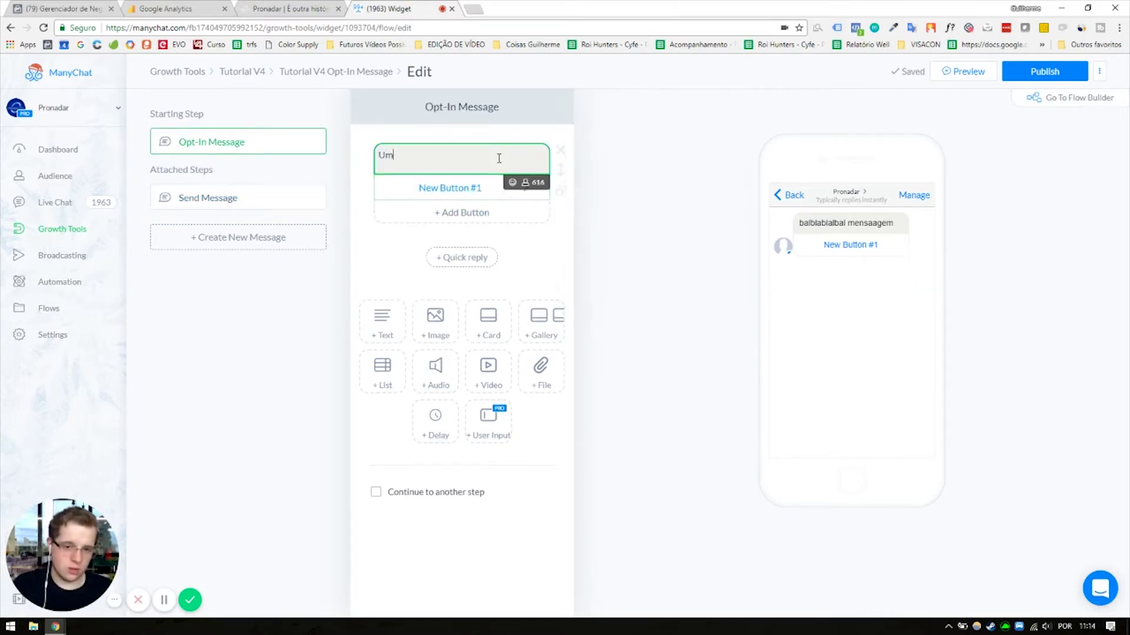
{"action": "type", "text": "a pergunta?"}
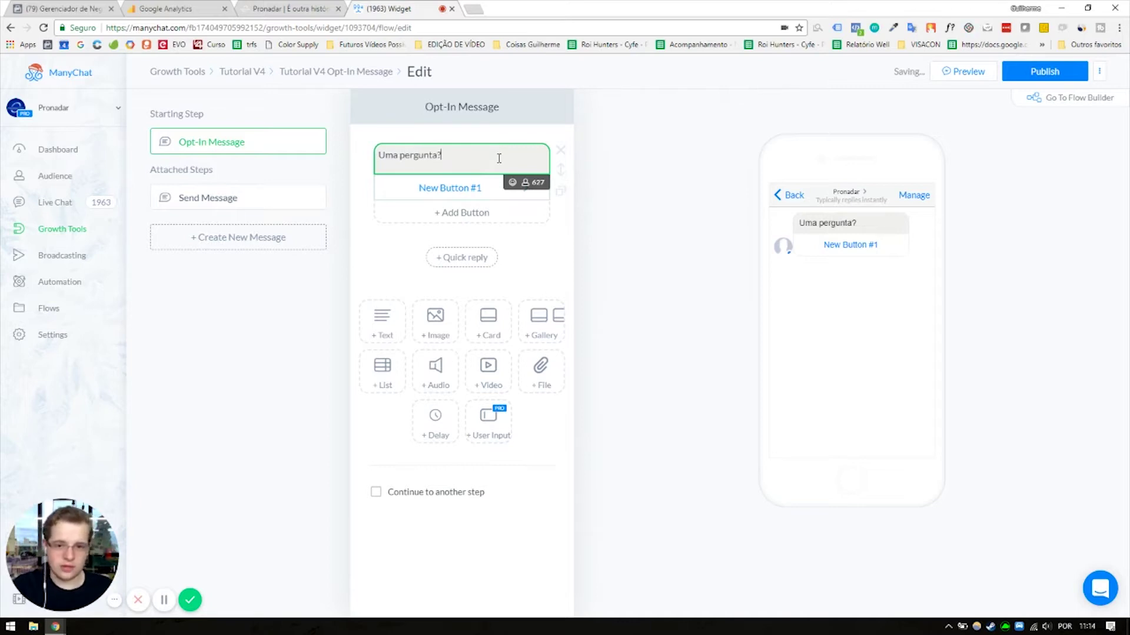
{"action": "left_click", "coordinate": [462, 189]}
{"action": "type", "text": "reposta"}
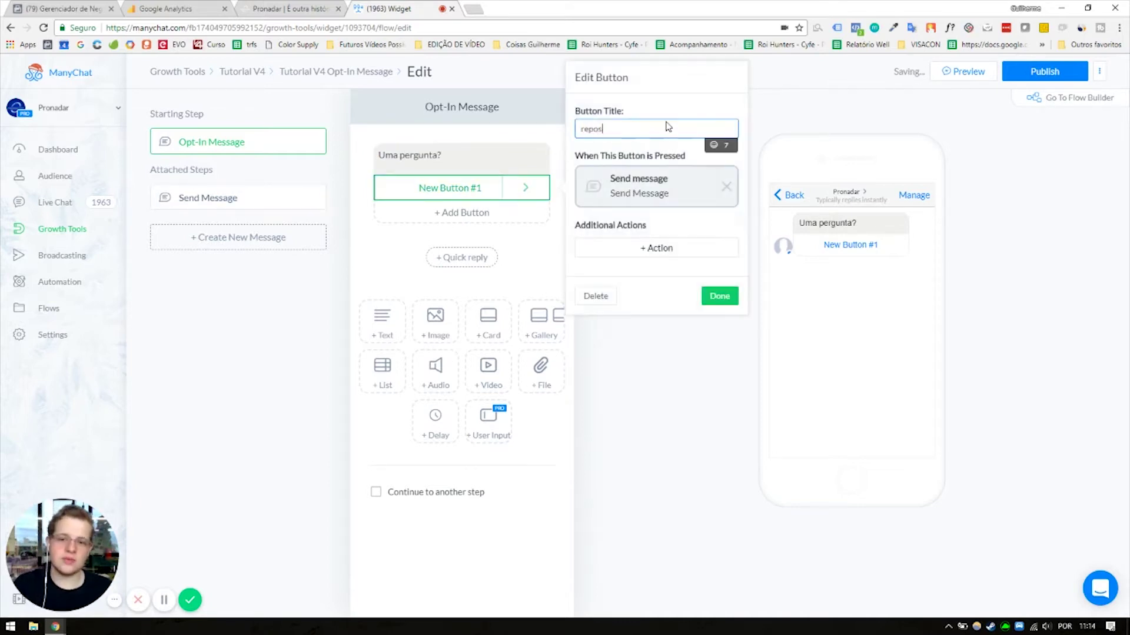
Step: Set the text of the attached follow-up message to "continua a conversa" and return to the opt-in message
{"action": "left_click", "coordinate": [606, 185]}
{"action": "left_click", "coordinate": [450, 156]}
{"action": "key", "text": "ctrl+a"}
{"action": "type", "text": "acicontinua a continua"}
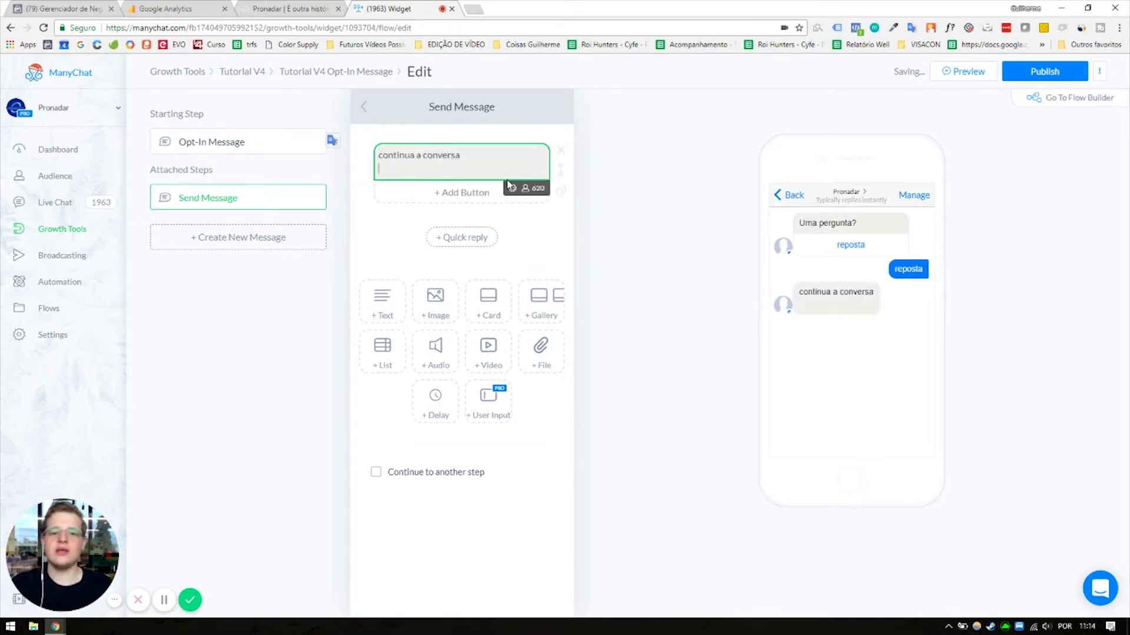
{"action": "left_click", "coordinate": [370, 111]}
Step: Review the wording of the opt-in question and look over the Pronadar website for reference
{"action": "left_click", "coordinate": [474, 151]}
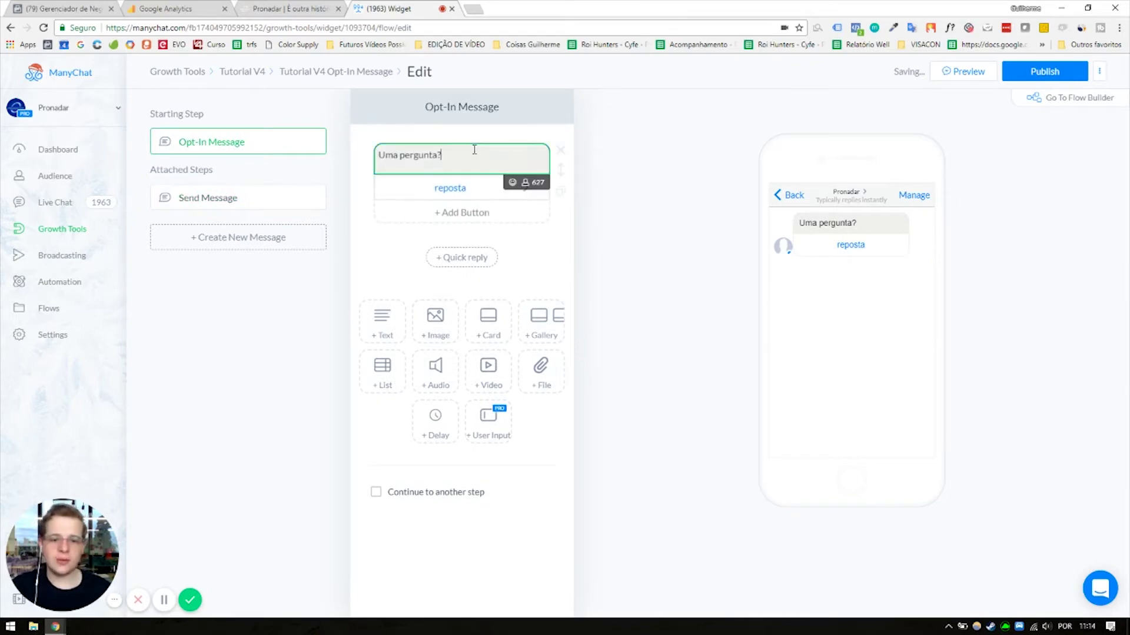
{"action": "left_click_drag", "start_coordinate": [474, 151], "coordinate": [379, 154]}
{"action": "left_click", "coordinate": [390, 155]}
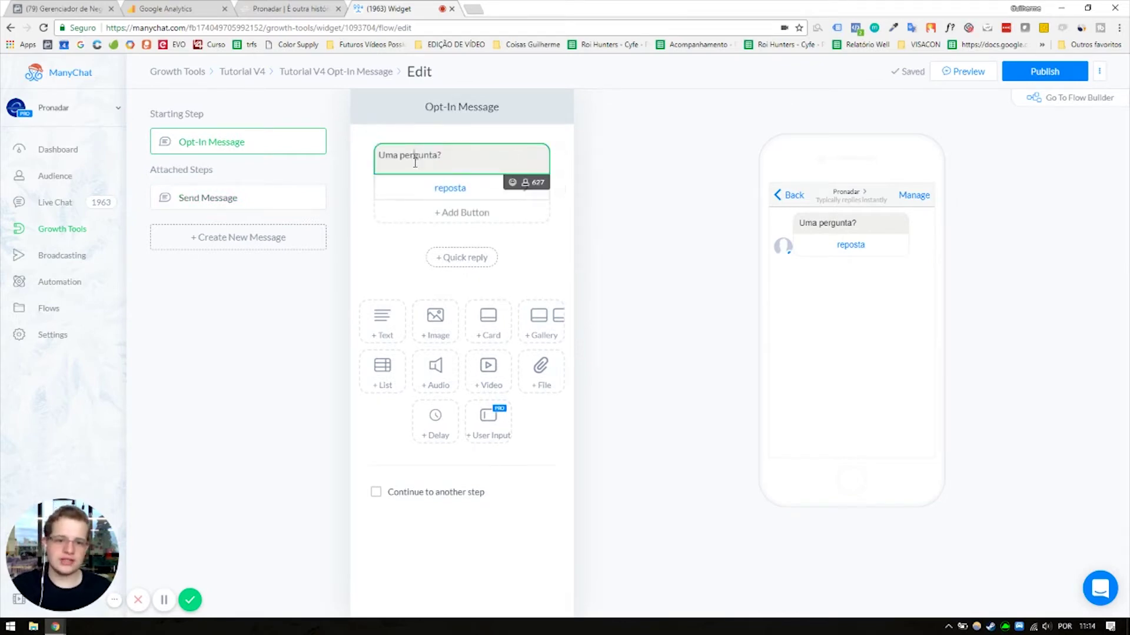
{"action": "left_click", "coordinate": [291, 13]}
{"action": "scroll", "coordinate": [438, 259], "scroll_direction": "up", "scroll_amount": 10}
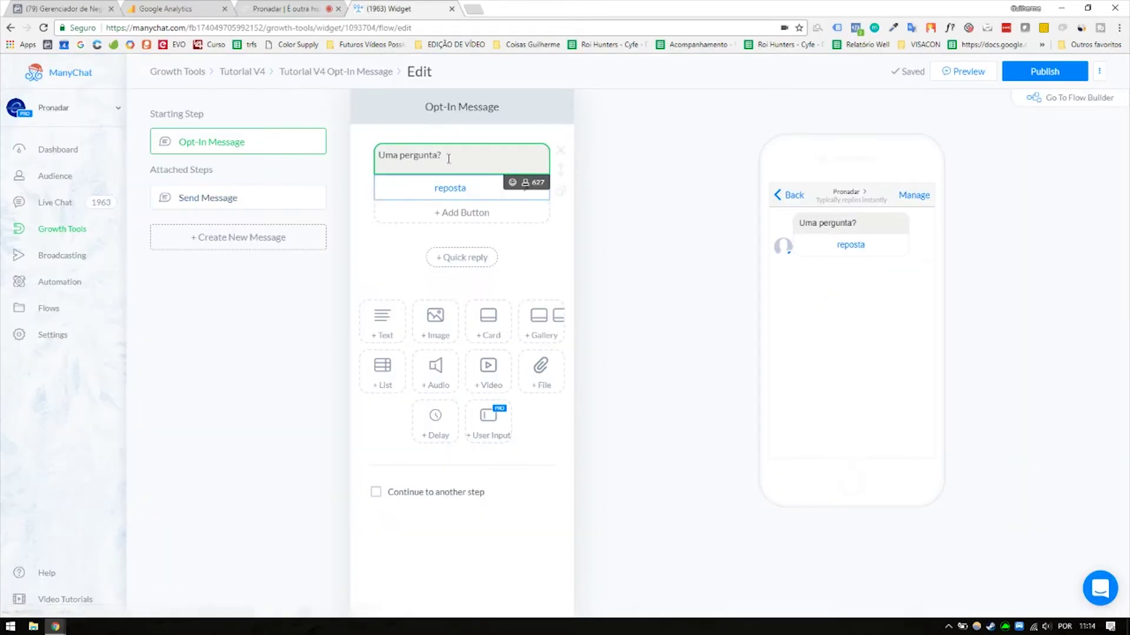
Step: Replace the opt-in message text with "Tudo bem? Você quer tirar dúvidas da pronadar?"
{"action": "triple_click", "coordinate": [448, 159]}
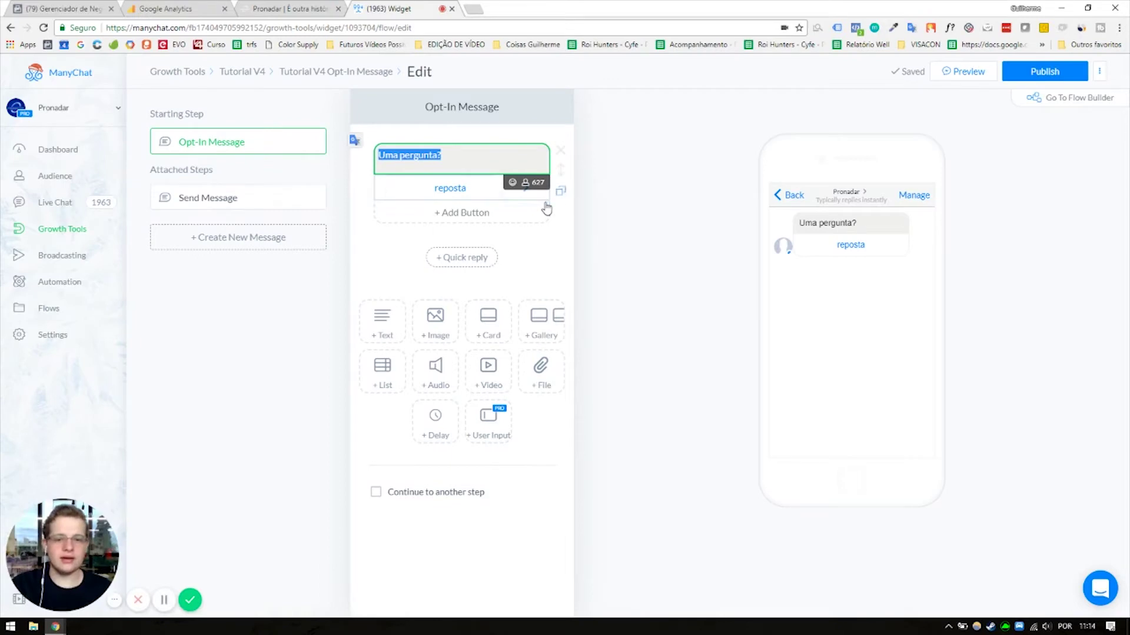
{"action": "type", "text": "Tudo bem?"}
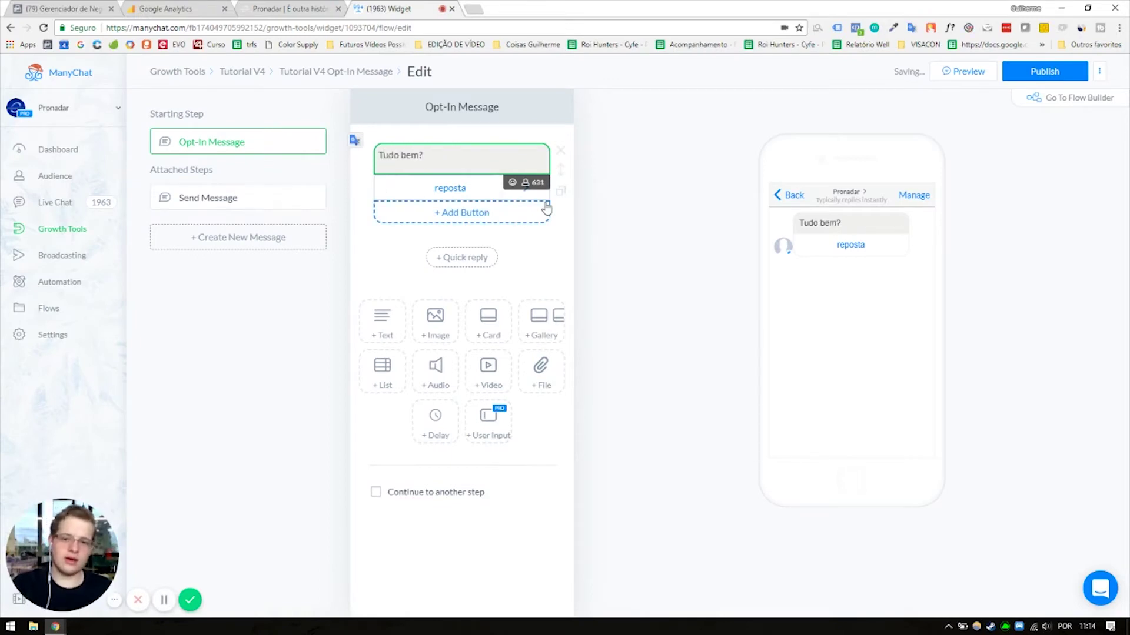
{"action": "type", "text": " Você quer ter"}
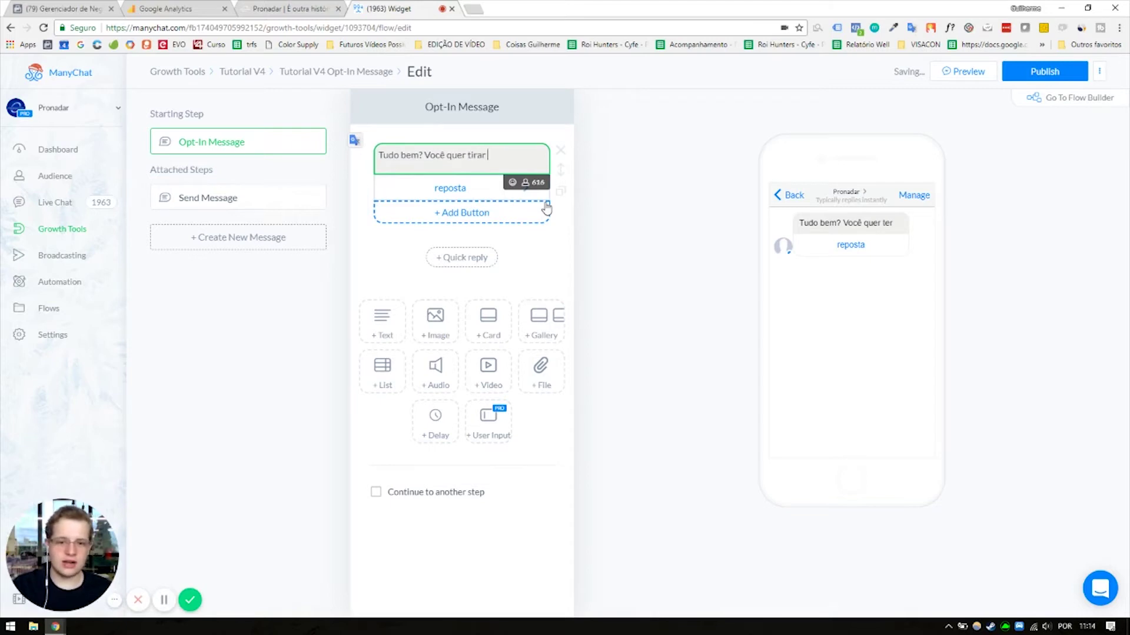
{"action": "type", "text": "dúvidas"}
{"action": "type", "text": " da pronadar?"}
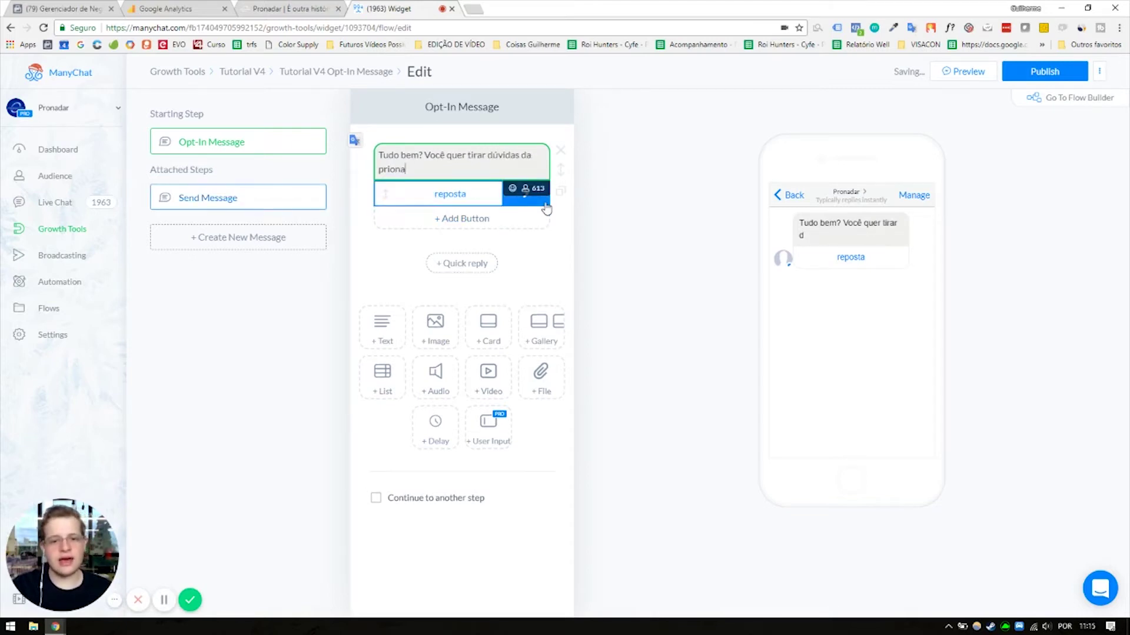
Step: Retitle the opt-in message's existing button as "Funcionamento"
{"action": "left_click", "coordinate": [546, 203]}
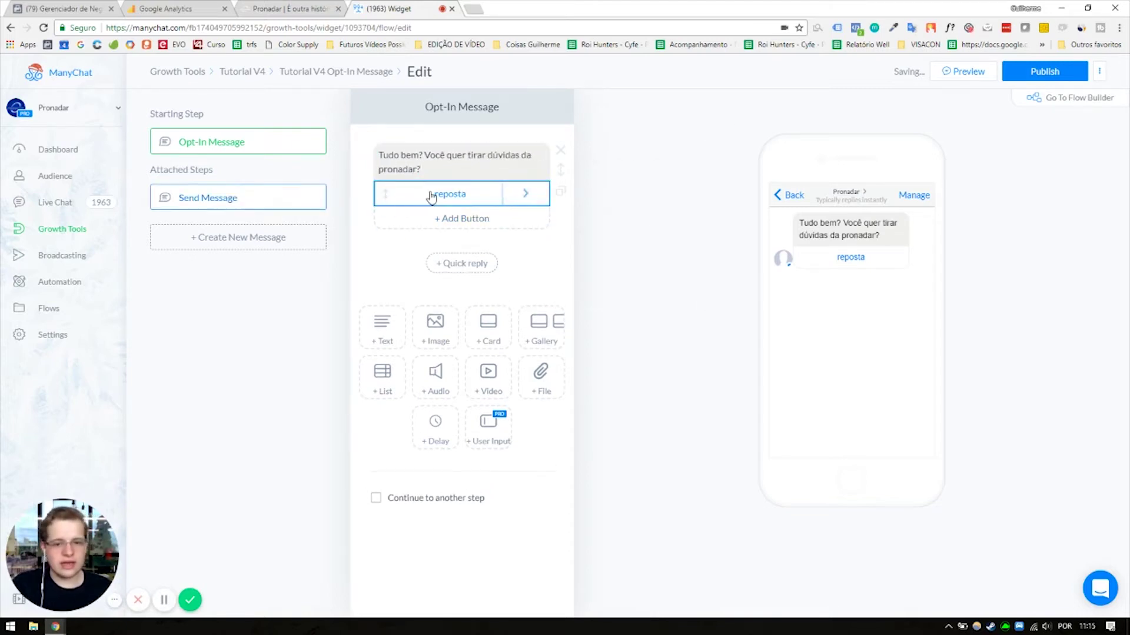
{"action": "type", "text": "horários?"}
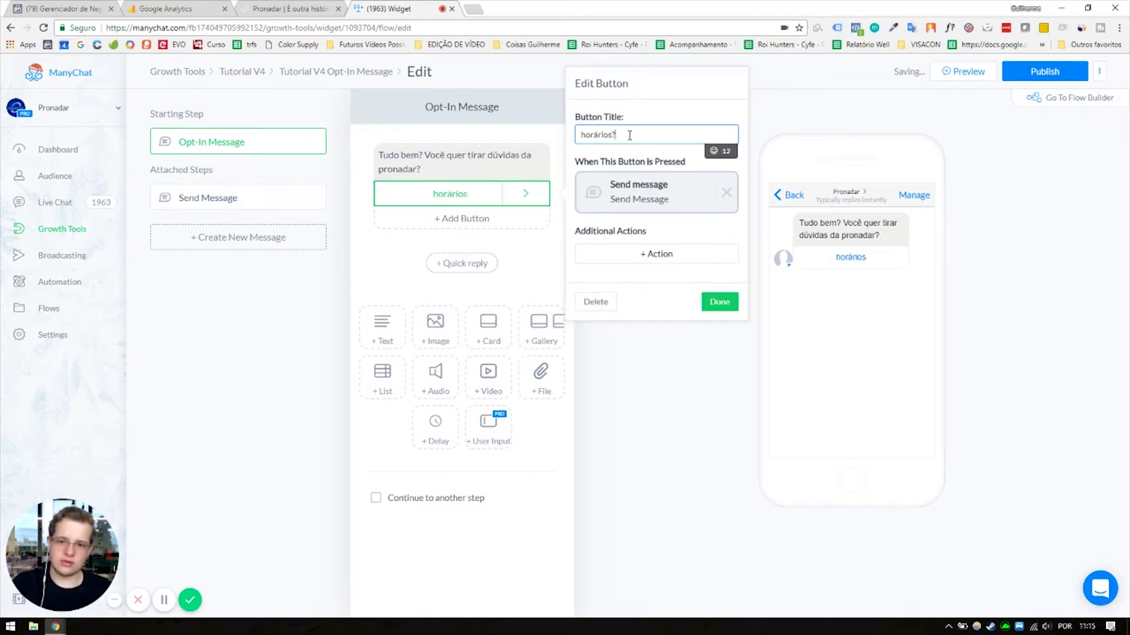
{"action": "key", "text": "ctrl+a"}
{"action": "type", "text": "Funcionamento"}
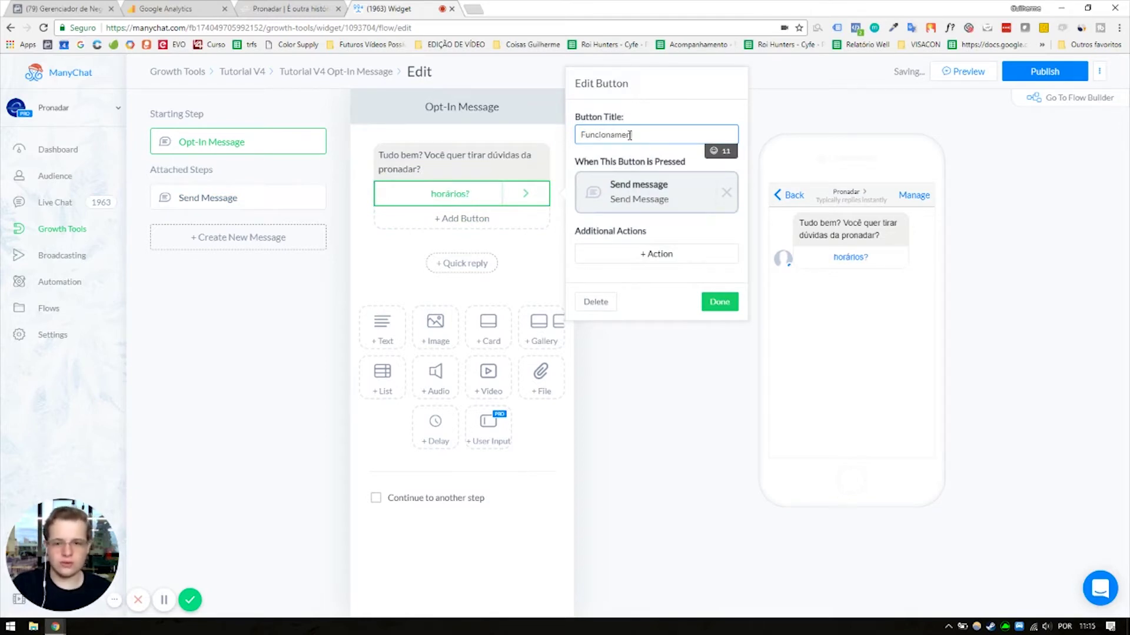
Step: Add two more buttons below "Funcionamento" and title the first of them "planos"
{"action": "left_click", "coordinate": [526, 226]}
{"action": "left_click", "coordinate": [477, 245]}
{"action": "left_click", "coordinate": [474, 220]}
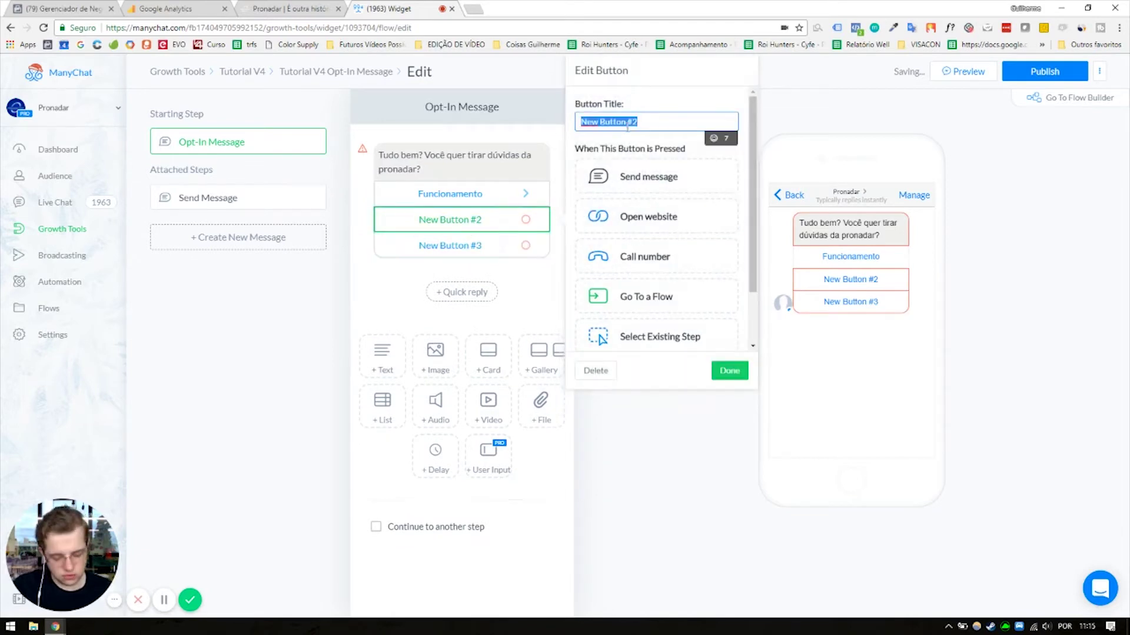
{"action": "type", "text": "planos"}
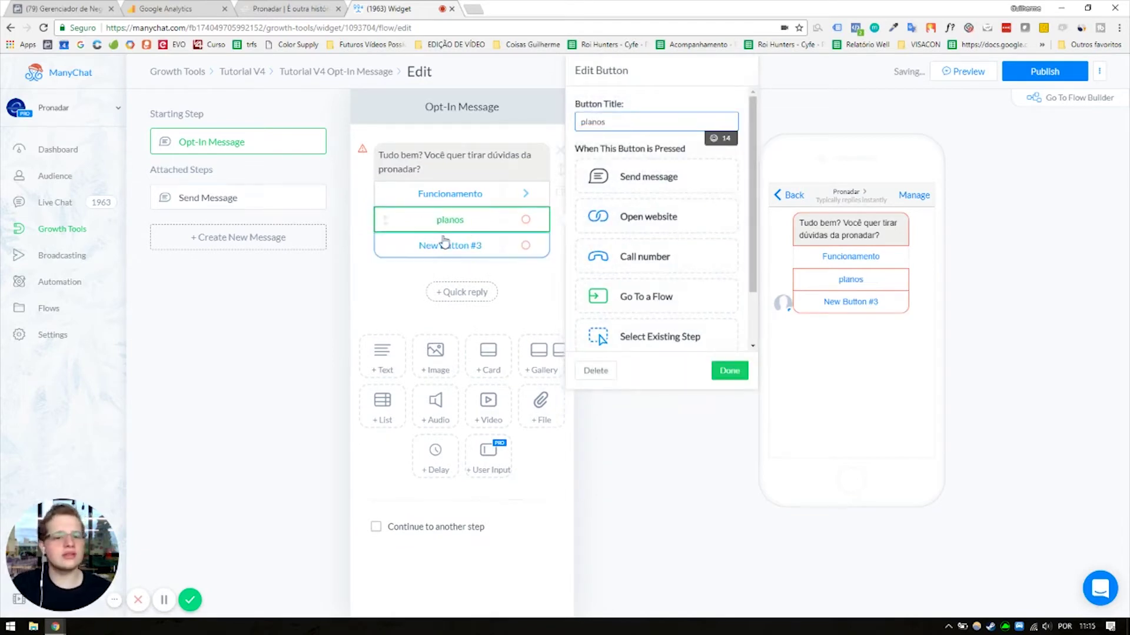
Step: Title the third button of the opt-in message "grande vencedor"
{"action": "left_click", "coordinate": [444, 243]}
{"action": "type", "text": "grande vencedor"}
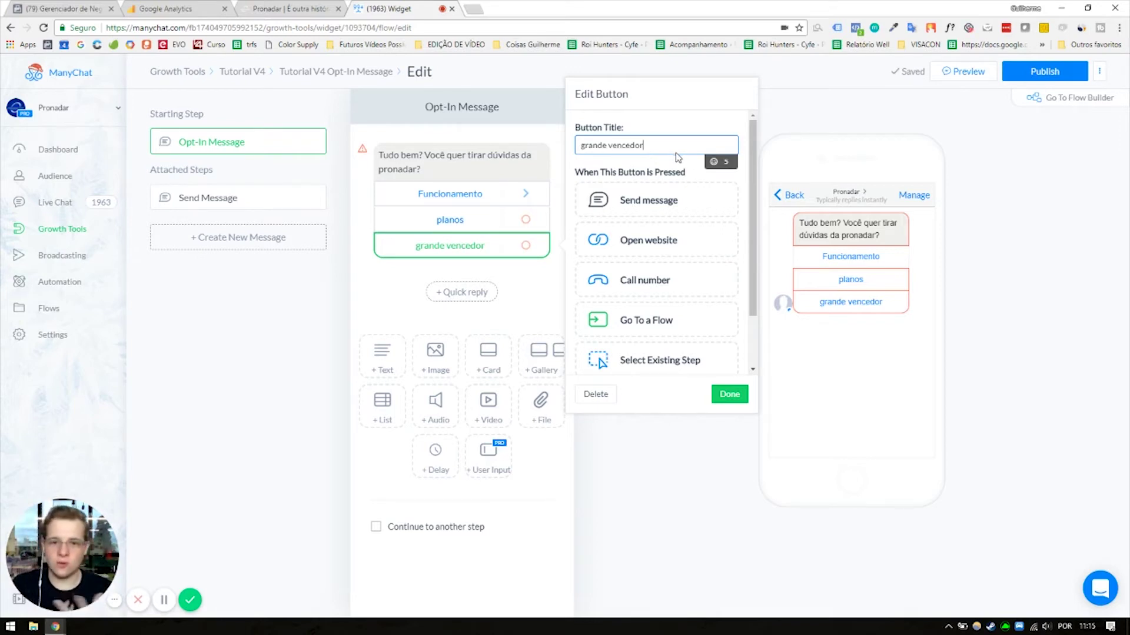
{"action": "left_click_drag", "start_coordinate": [420, 169], "coordinate": [410, 151]}
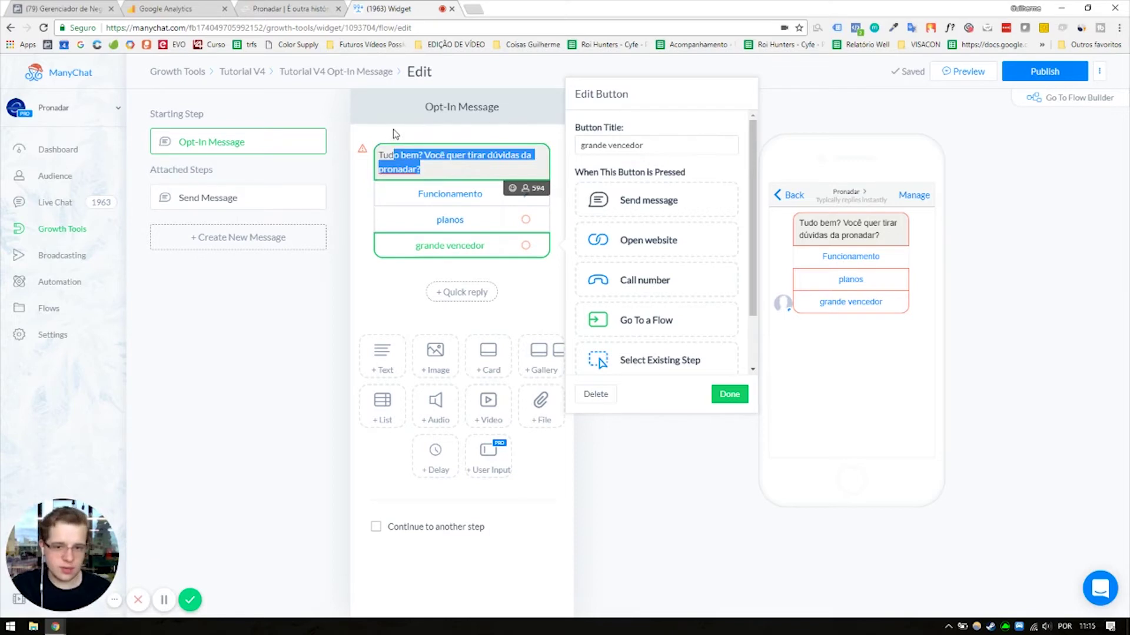
{"action": "left_click", "coordinate": [448, 245]}
Step: Make the "grande vencedor" button go to a flow and look through the existing flows without picking one
{"action": "scroll", "coordinate": [662, 250], "scroll_direction": "down", "scroll_amount": 2}
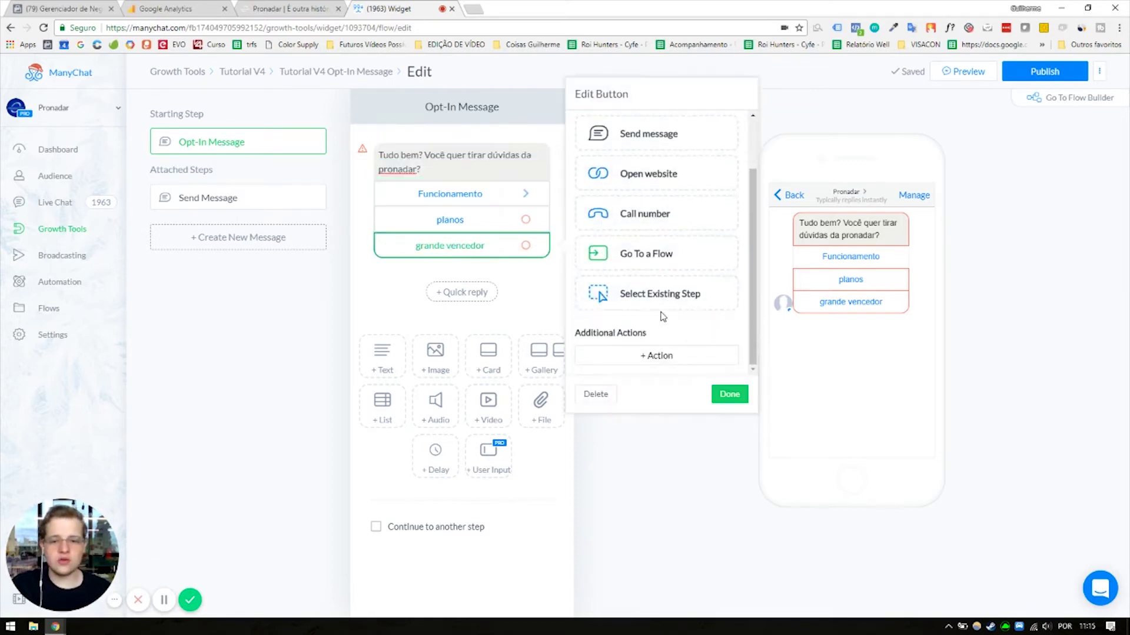
{"action": "left_click", "coordinate": [645, 259]}
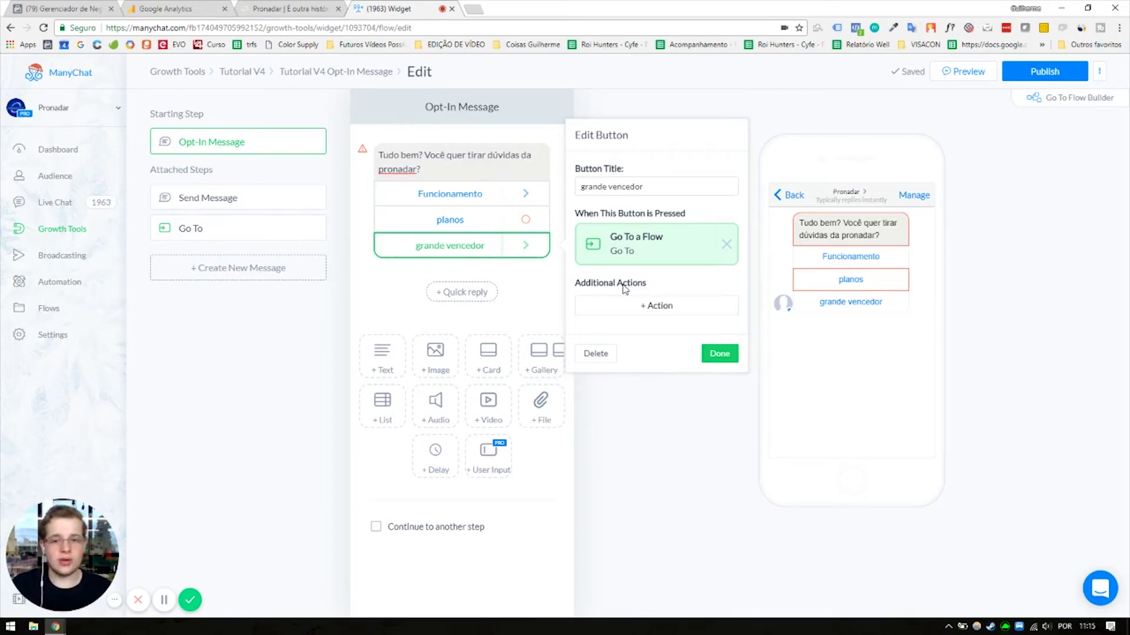
{"action": "left_click", "coordinate": [678, 245]}
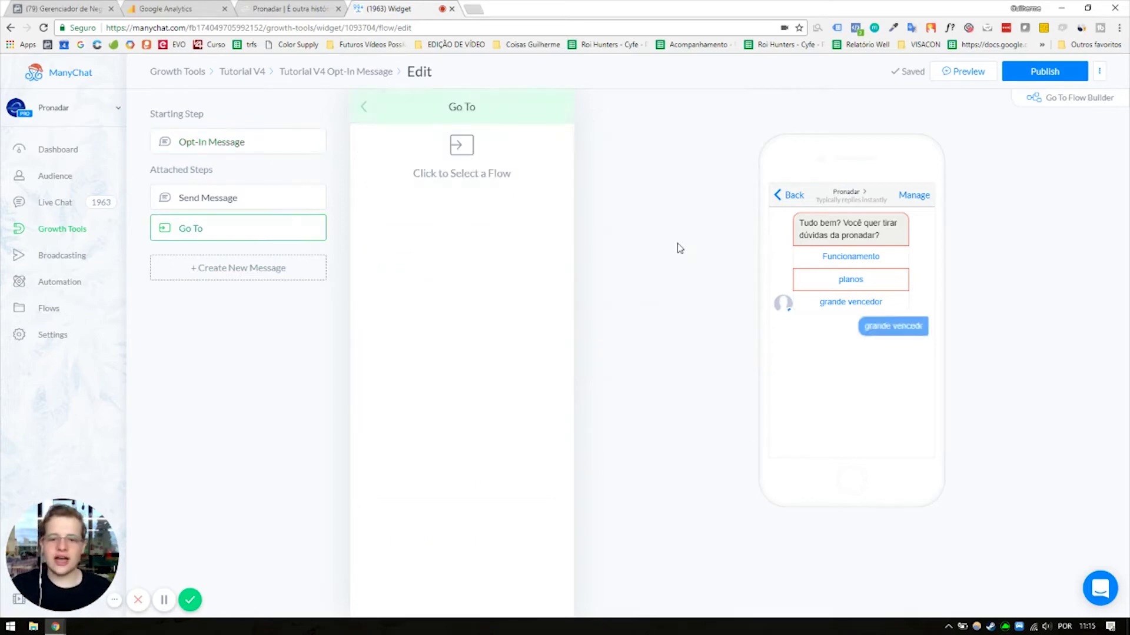
{"action": "left_click", "coordinate": [460, 145]}
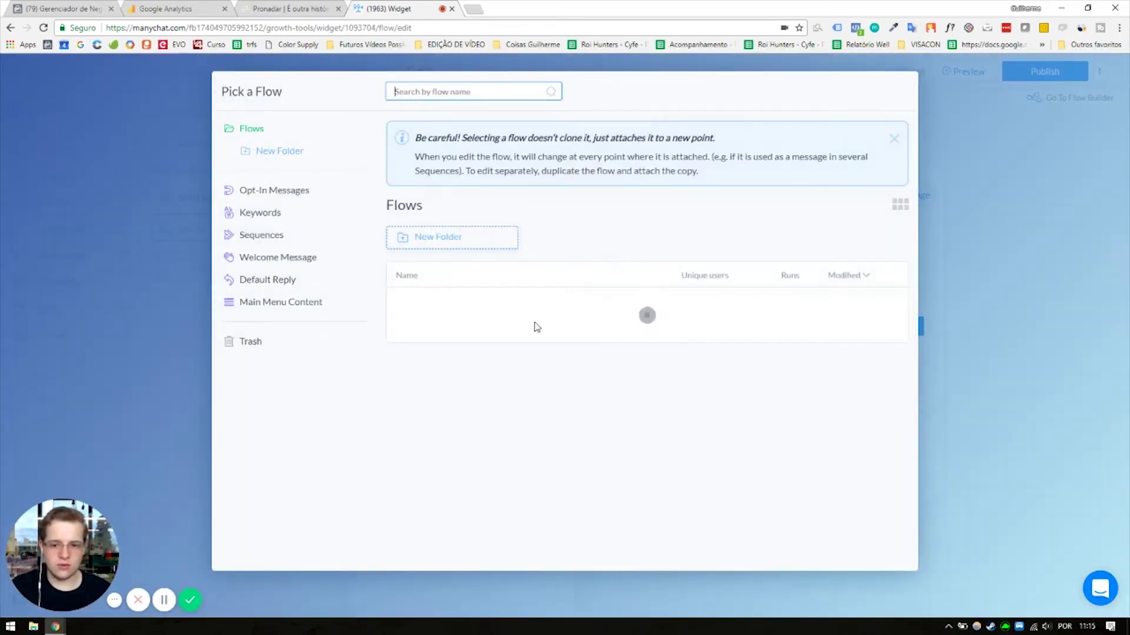
{"action": "scroll", "coordinate": [603, 260], "scroll_direction": "down", "scroll_amount": 10}
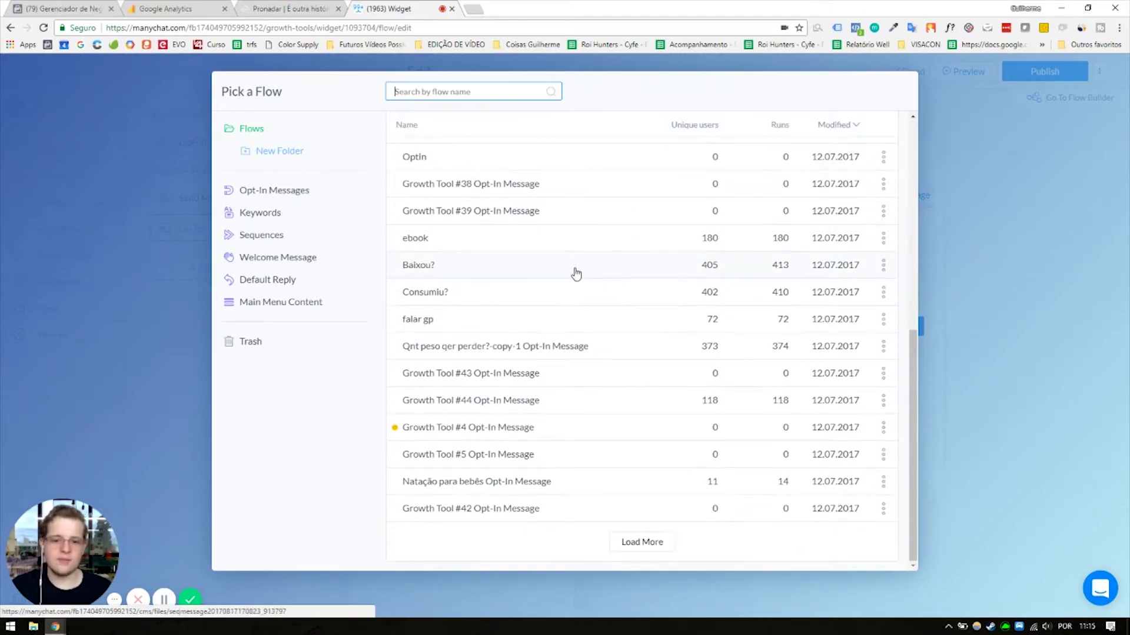
{"action": "left_click", "coordinate": [968, 239]}
Step: Leave the opt-in message editor and open the setup settings of the Tutorial V4 widget
{"action": "left_click", "coordinate": [323, 73]}
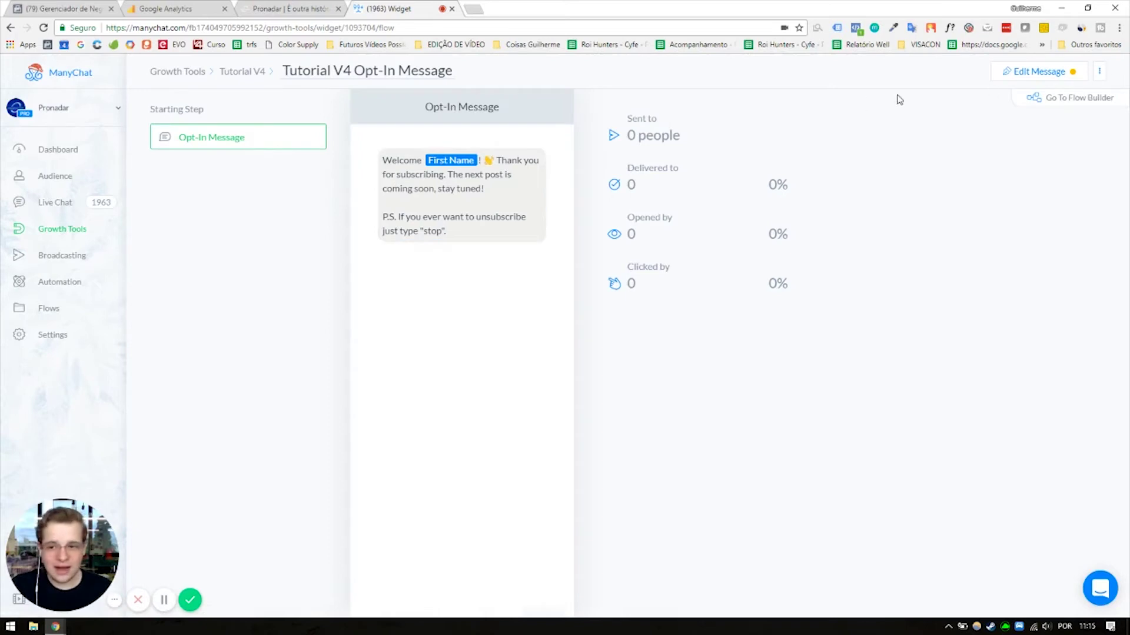
{"action": "left_click", "coordinate": [1000, 77]}
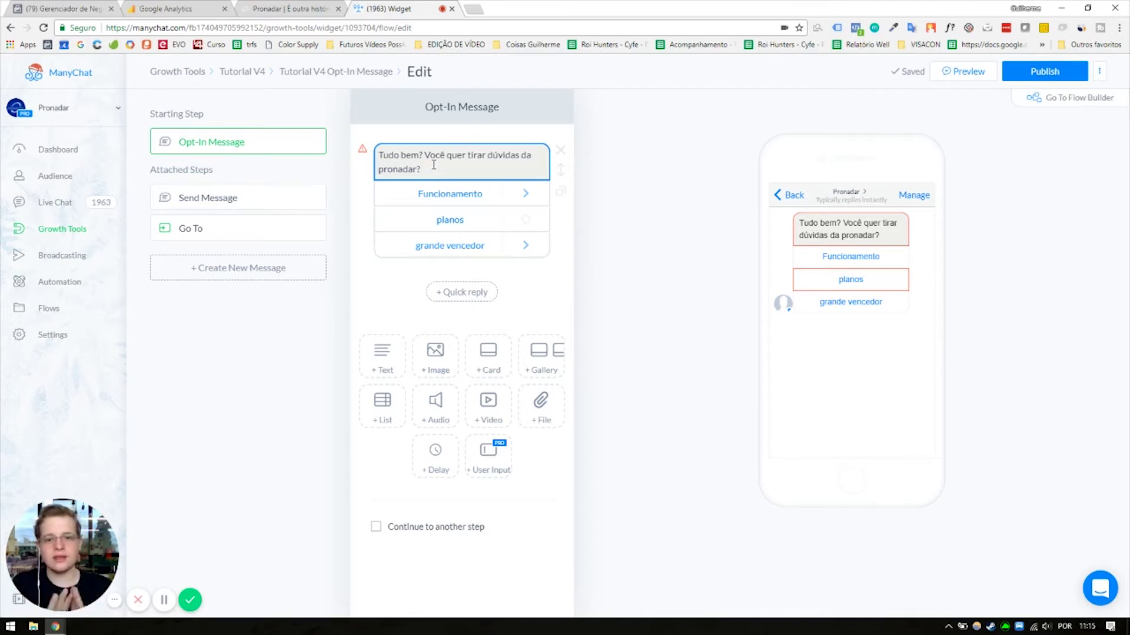
{"action": "left_click", "coordinate": [350, 81]}
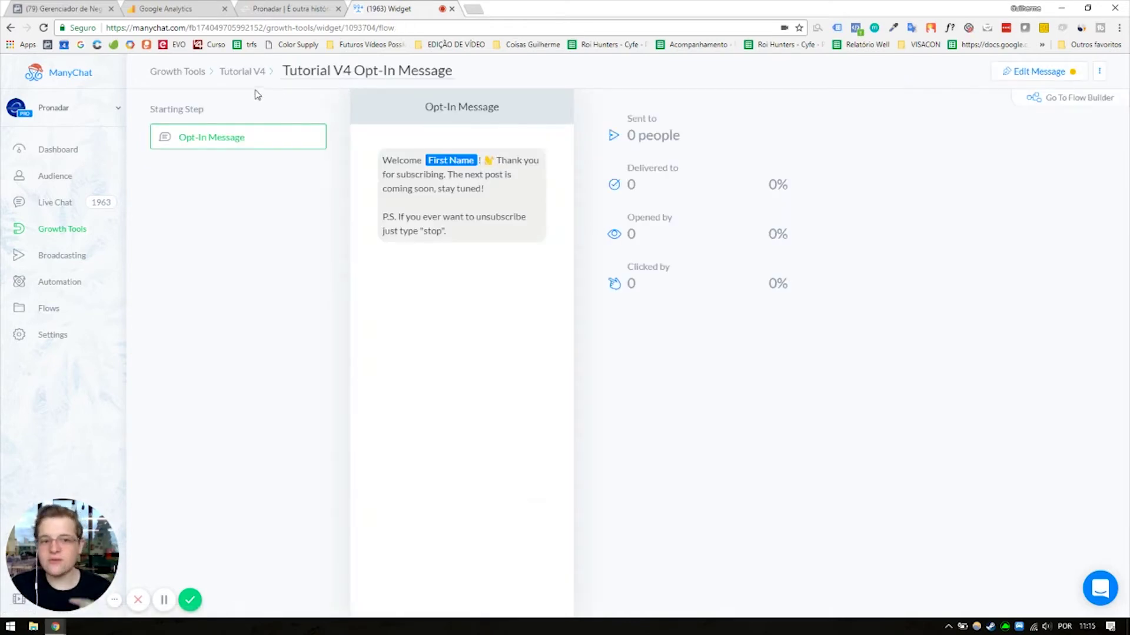
{"action": "left_click", "coordinate": [244, 77]}
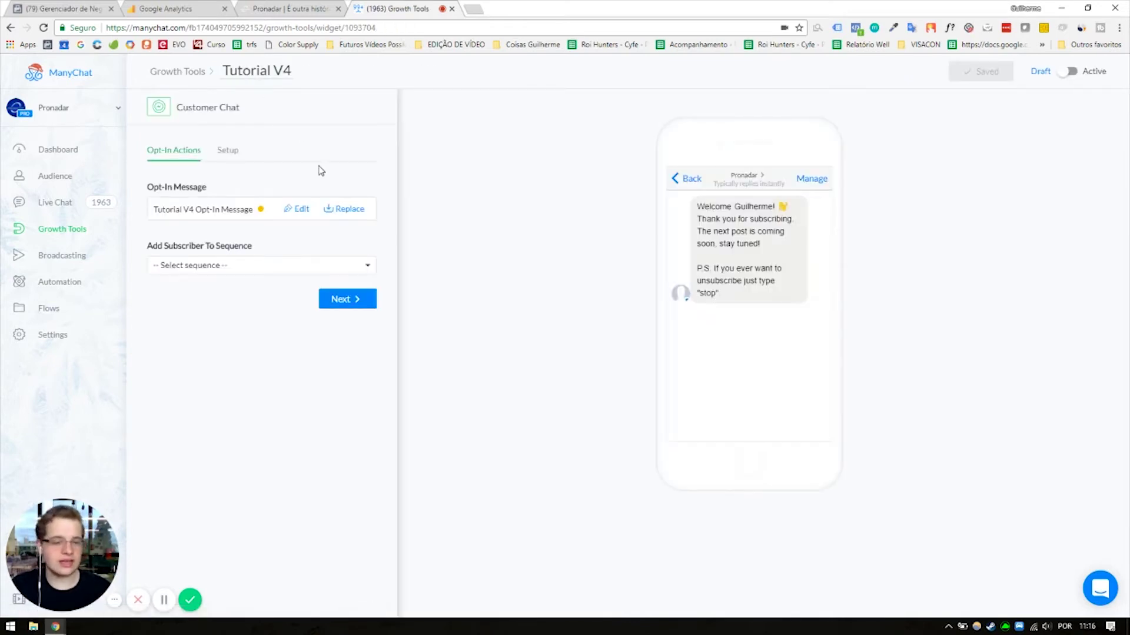
{"action": "left_click", "coordinate": [225, 155]}
Step: Read the note about the global snippet and start the JavaScript snippet installation
{"action": "triple_click", "coordinate": [167, 185]}
{"action": "left_click", "coordinate": [216, 183]}
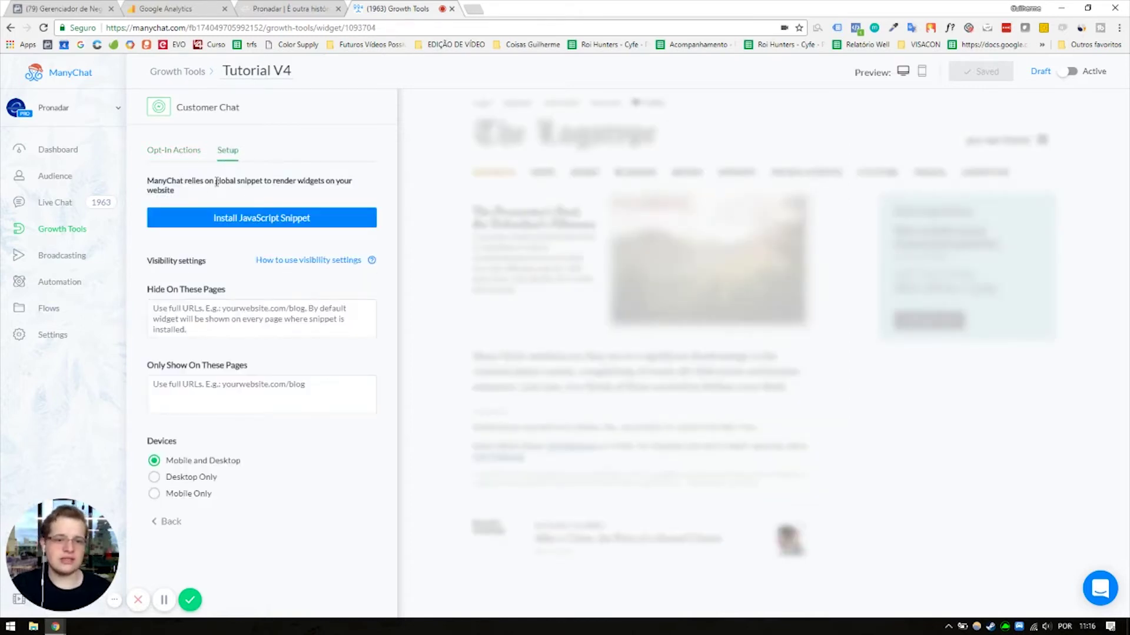
{"action": "double_click", "coordinate": [284, 183]}
{"action": "left_click", "coordinate": [290, 191]}
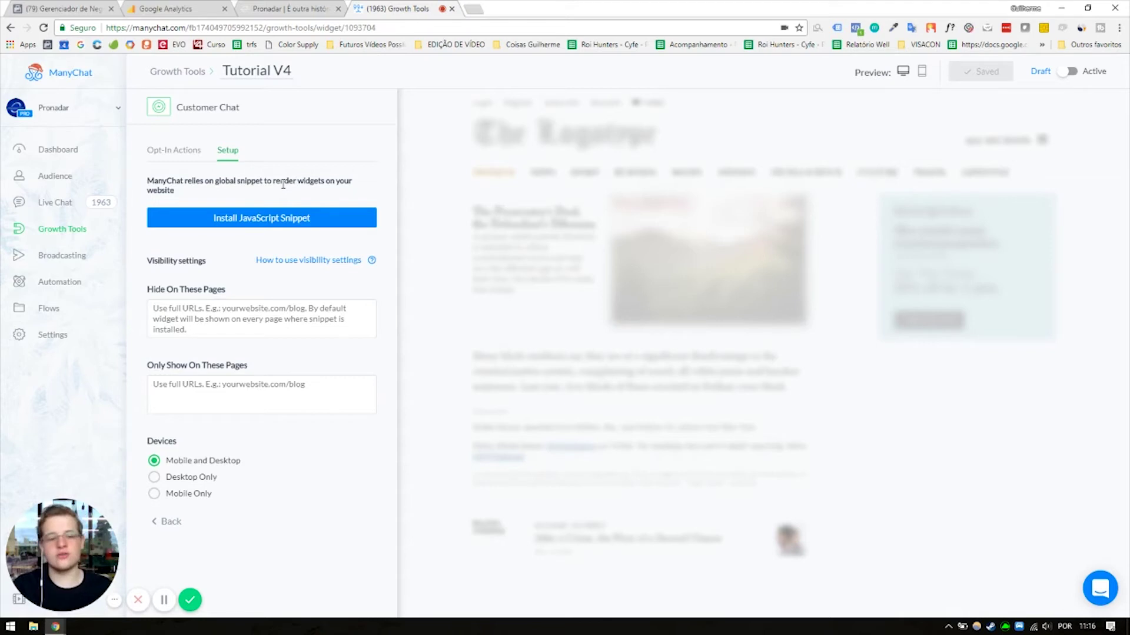
{"action": "right_click", "coordinate": [257, 224]}
{"action": "left_click", "coordinate": [238, 215]}
{"action": "left_click", "coordinate": [238, 216]}
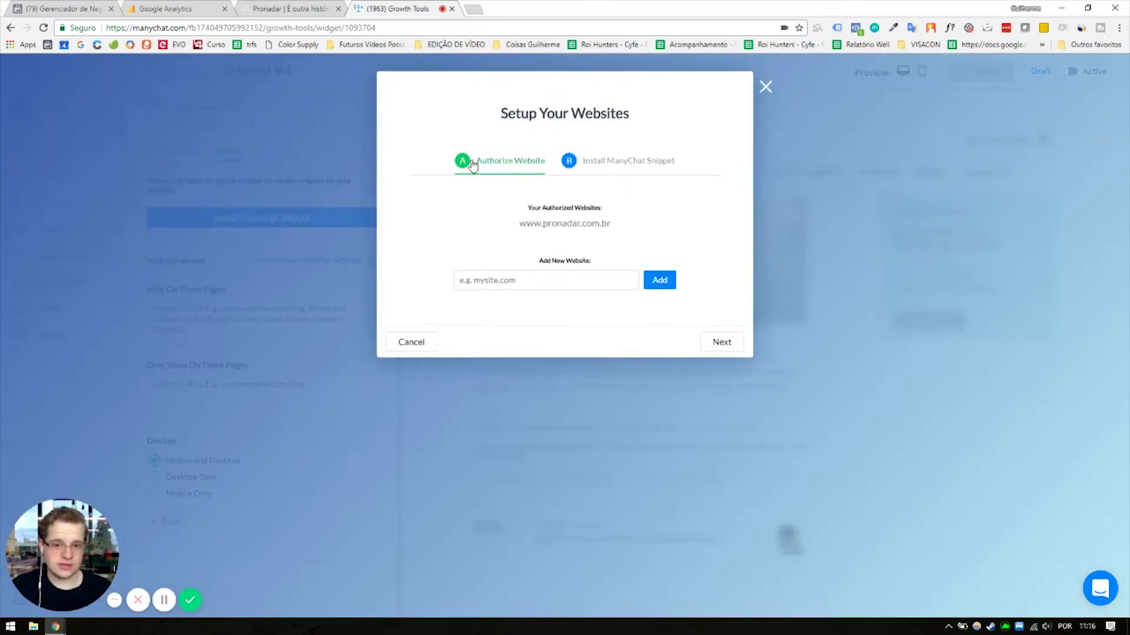
{"action": "left_click", "coordinate": [601, 282]}
{"action": "left_click_drag", "start_coordinate": [519, 224], "coordinate": [636, 221]}
{"action": "left_click_drag", "start_coordinate": [507, 227], "coordinate": [580, 221]}
{"action": "left_click", "coordinate": [282, 8]}
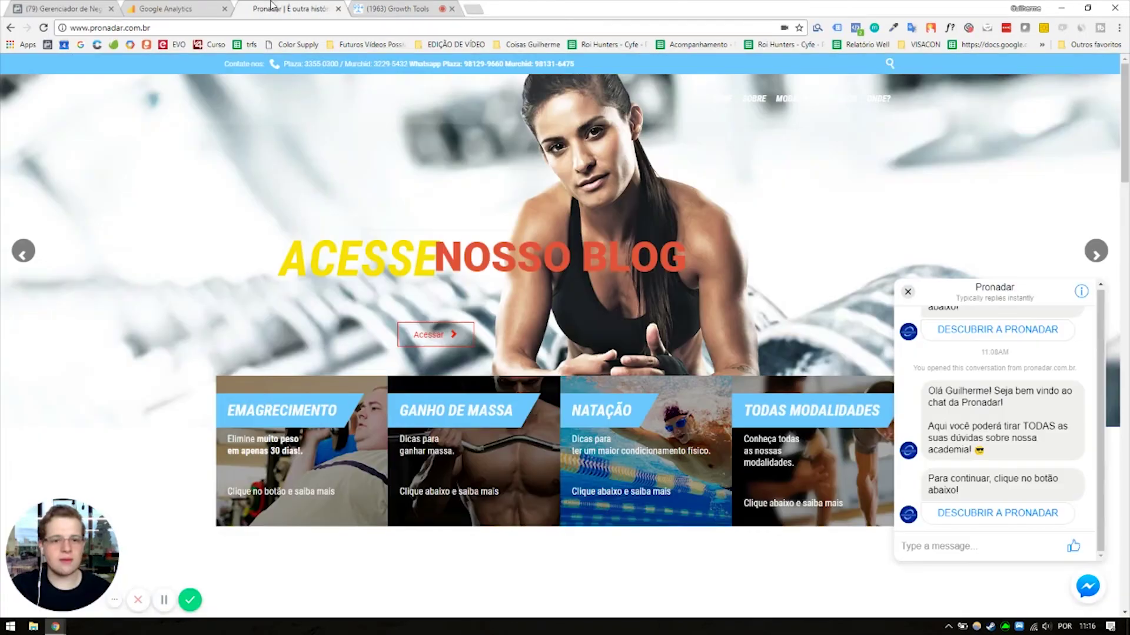
{"action": "left_click", "coordinate": [83, 27]}
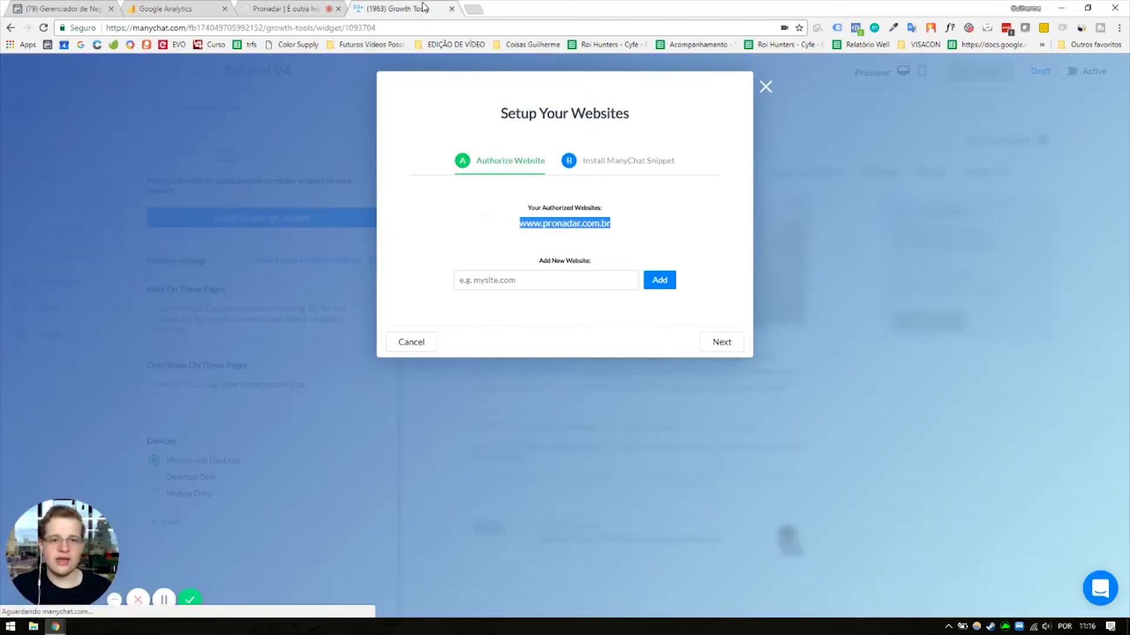
{"action": "left_click", "coordinate": [420, 8]}
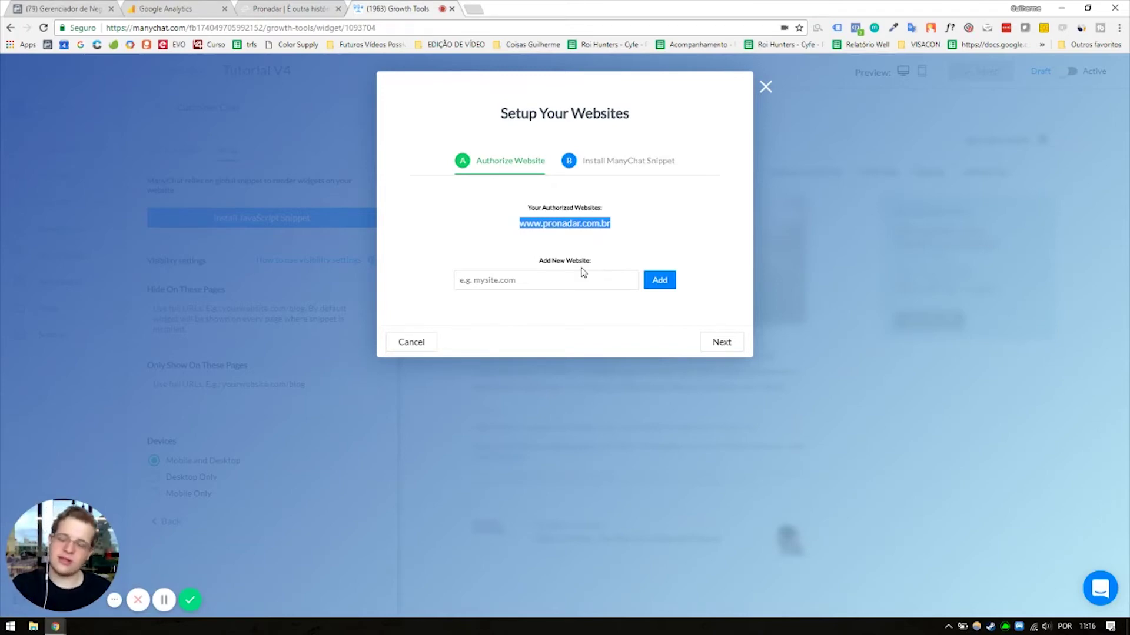
{"action": "left_click", "coordinate": [583, 252]}
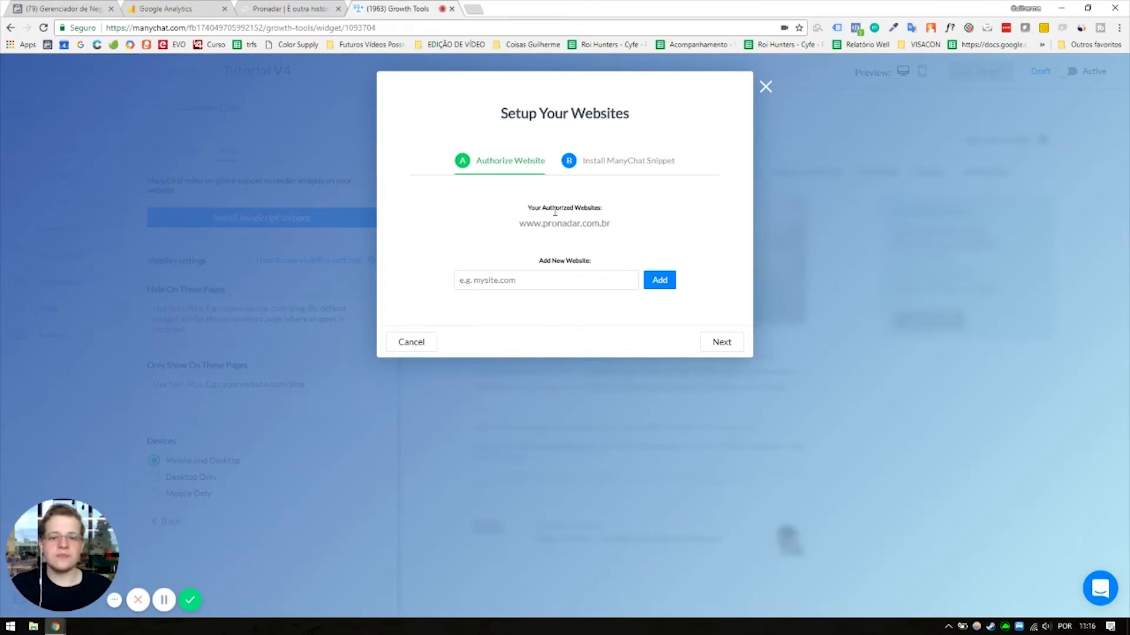
{"action": "left_click", "coordinate": [527, 280]}
{"action": "double_click", "coordinate": [538, 227]}
{"action": "left_click", "coordinate": [491, 283]}
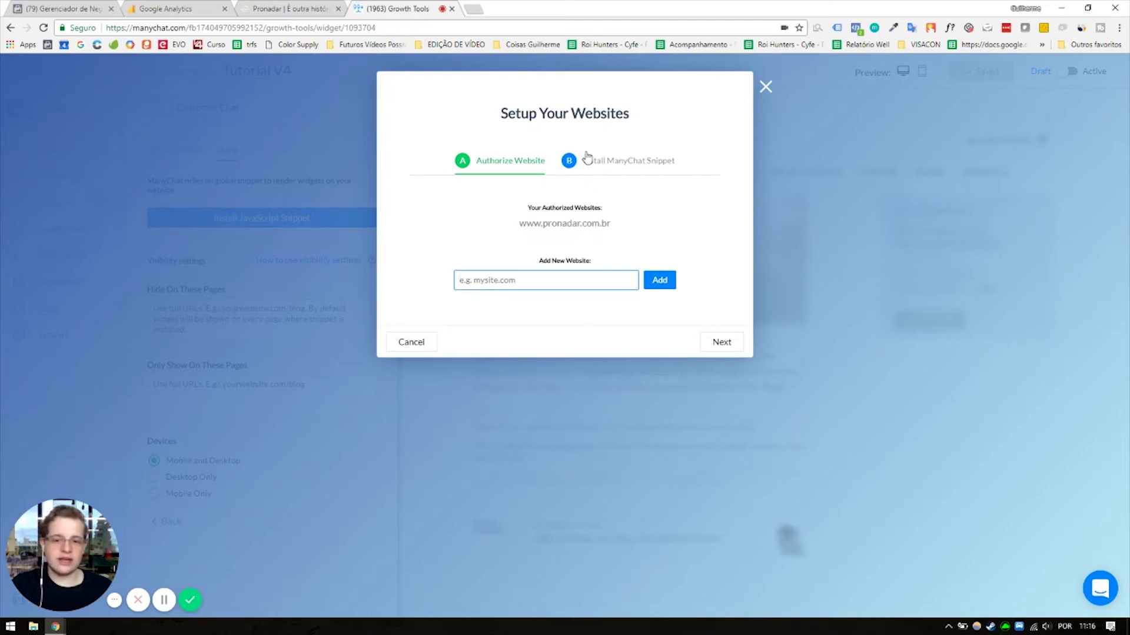
Step: Go to the ManyChat snippet installation, review the <head> placement instruction and copy the snippet code to the clipboard
{"action": "left_click", "coordinate": [570, 162]}
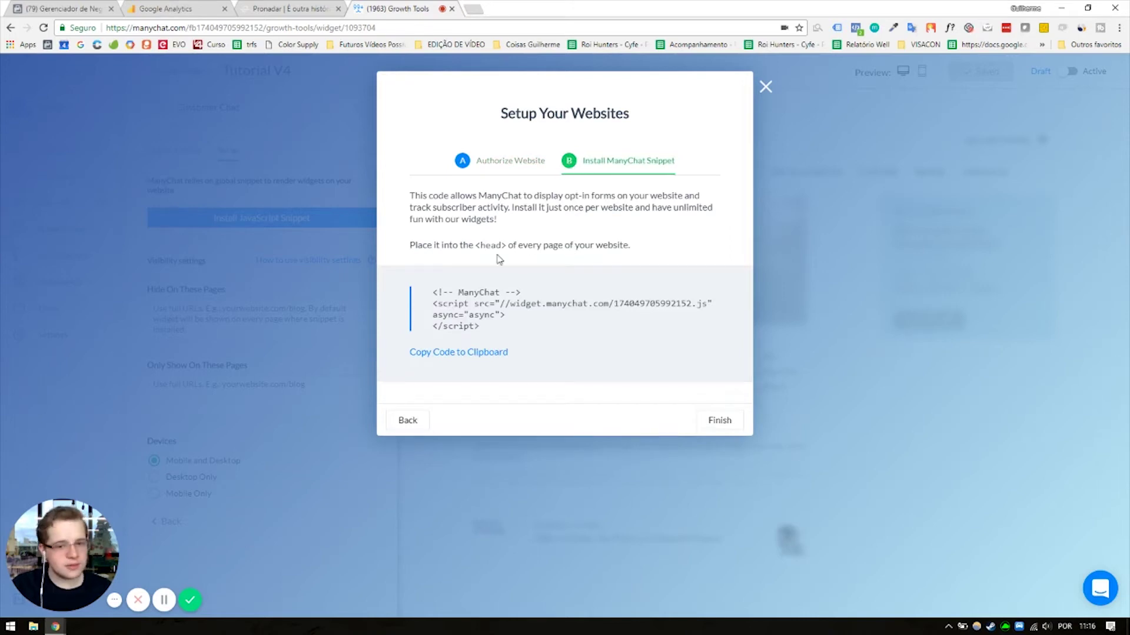
{"action": "left_click_drag", "start_coordinate": [433, 290], "coordinate": [493, 327]}
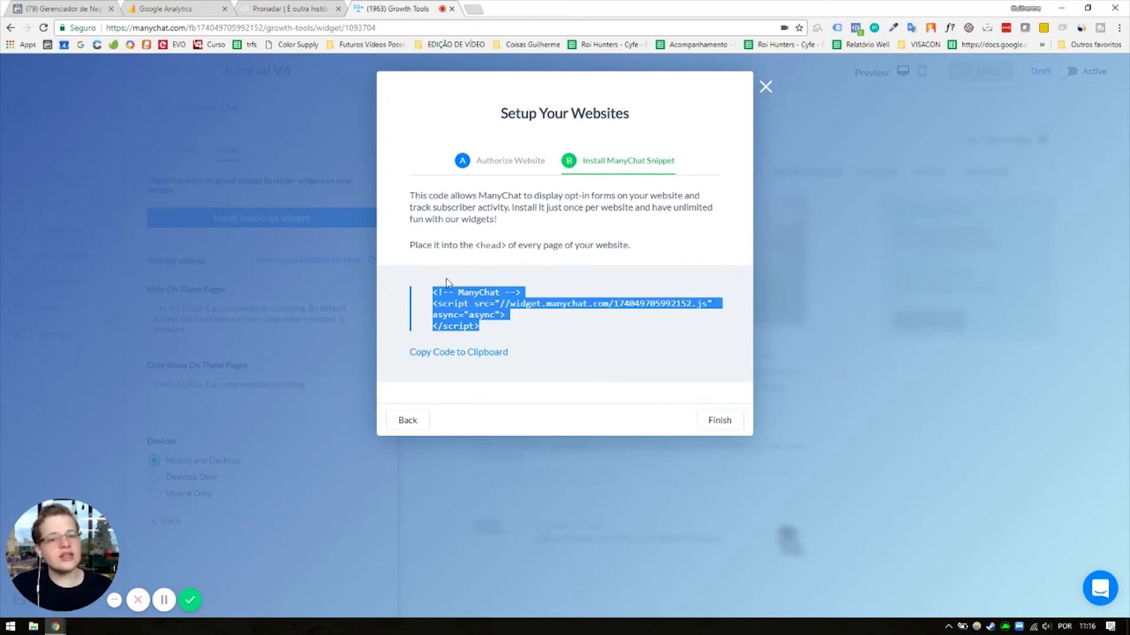
{"action": "left_click", "coordinate": [410, 252]}
{"action": "left_click_drag", "start_coordinate": [410, 252], "coordinate": [622, 262]}
{"action": "left_click", "coordinate": [560, 255]}
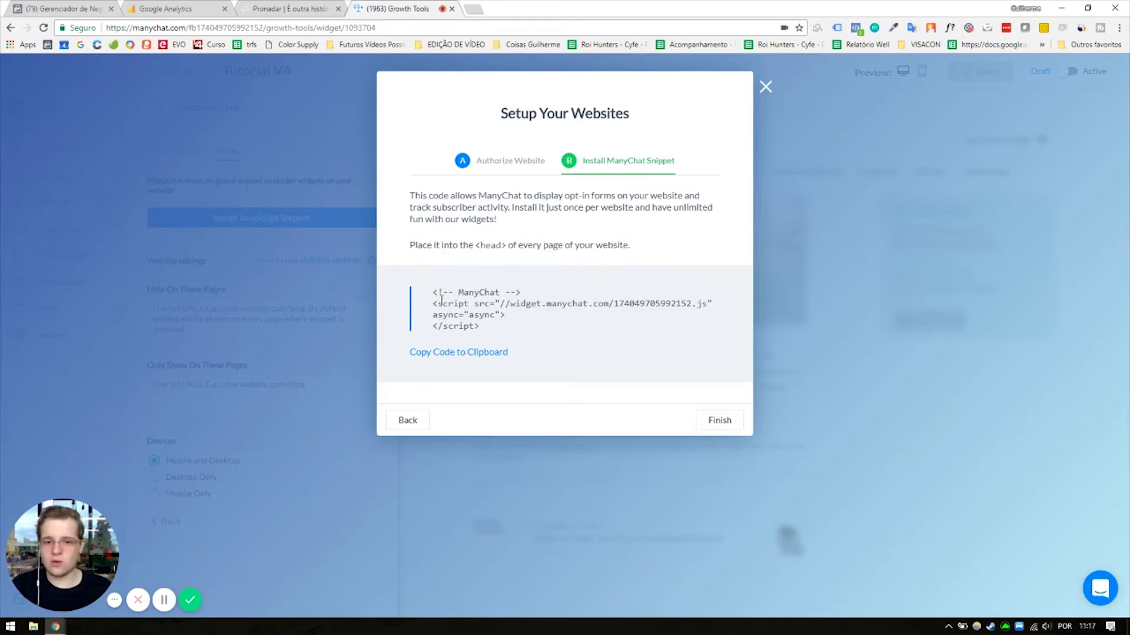
{"action": "left_click_drag", "start_coordinate": [433, 294], "coordinate": [509, 334]}
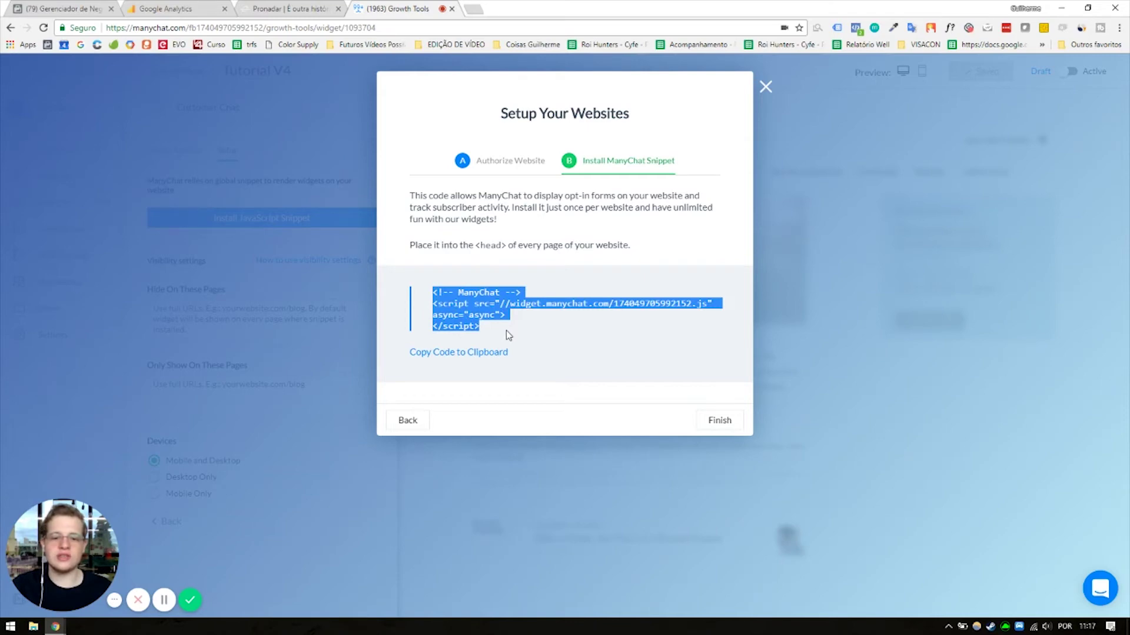
{"action": "left_click", "coordinate": [441, 303]}
{"action": "left_click", "coordinate": [456, 351]}
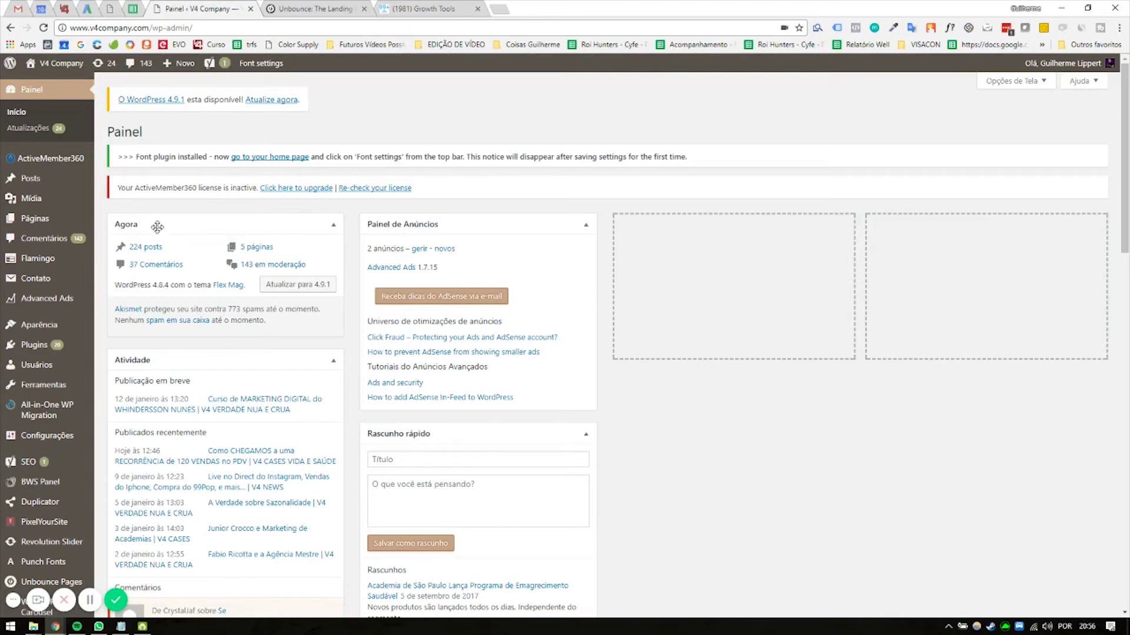
Step: In the V4 Company WordPress admin, open the Flex Mag theme's Theme Header file (header.php) for editing
{"action": "mouse_move", "coordinate": [52, 329]}
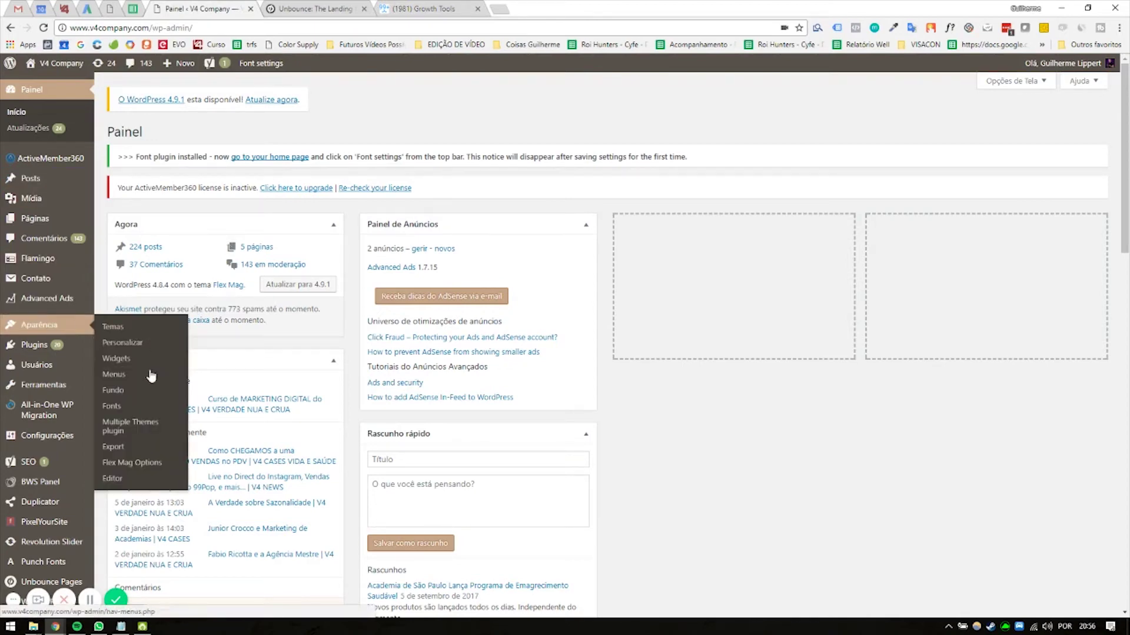
{"action": "left_click", "coordinate": [112, 479]}
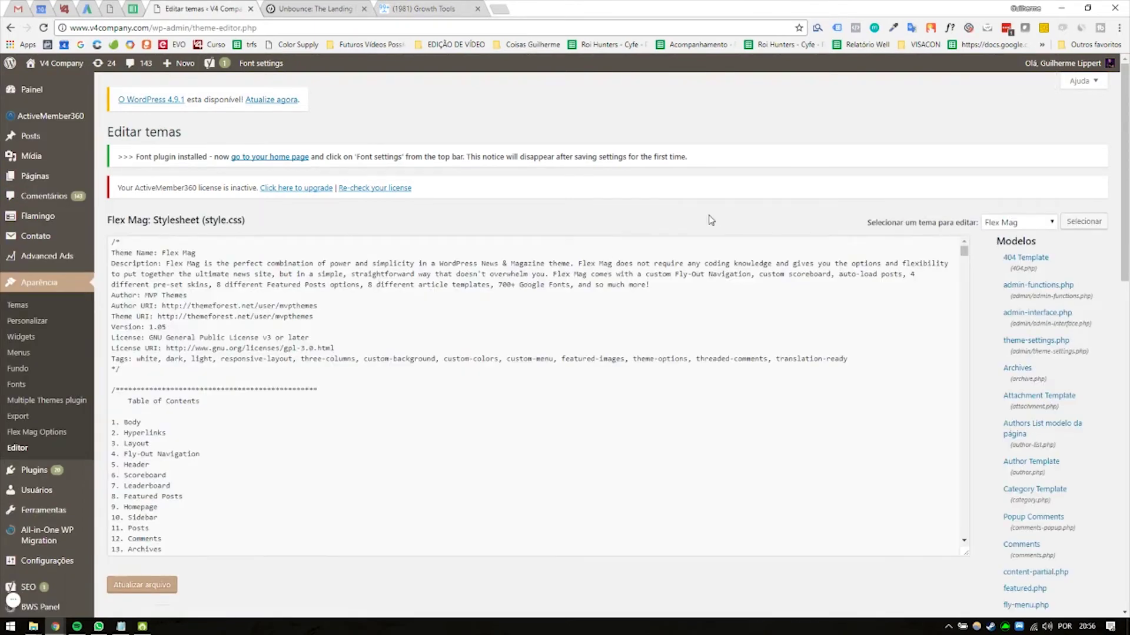
{"action": "key", "text": "ctrl+f"}
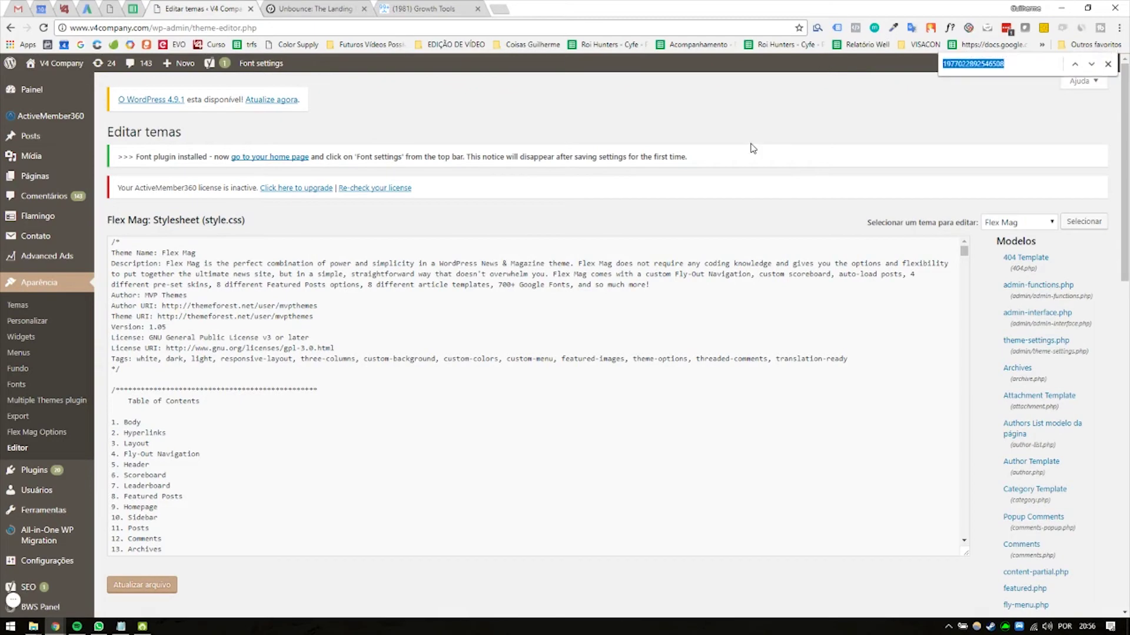
{"action": "type", "text": "header"}
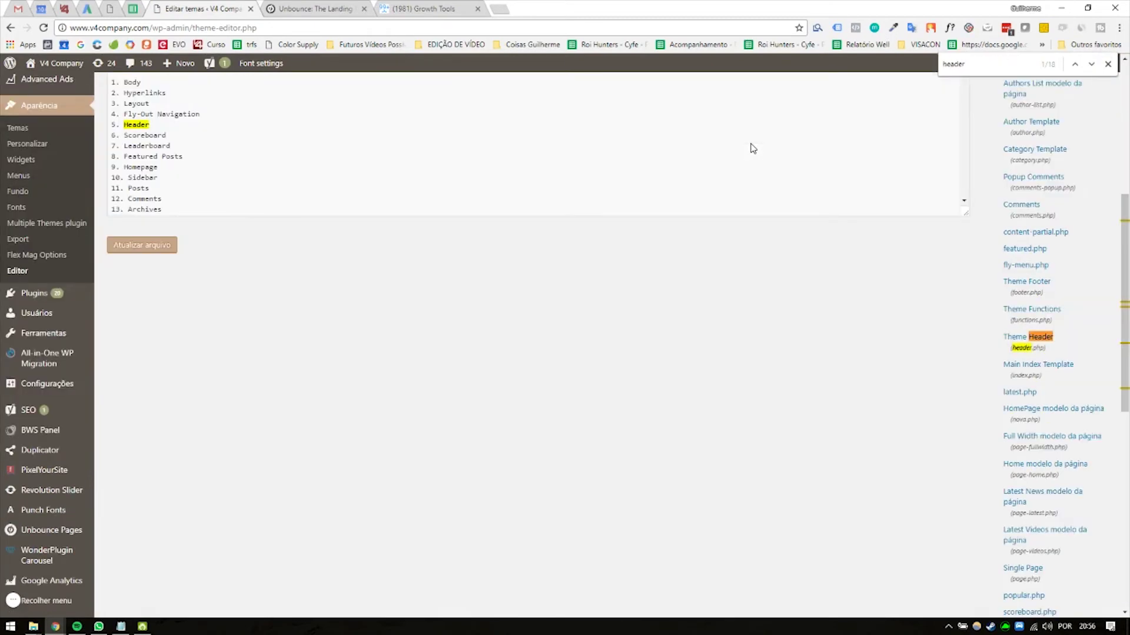
{"action": "left_click", "coordinate": [1027, 343]}
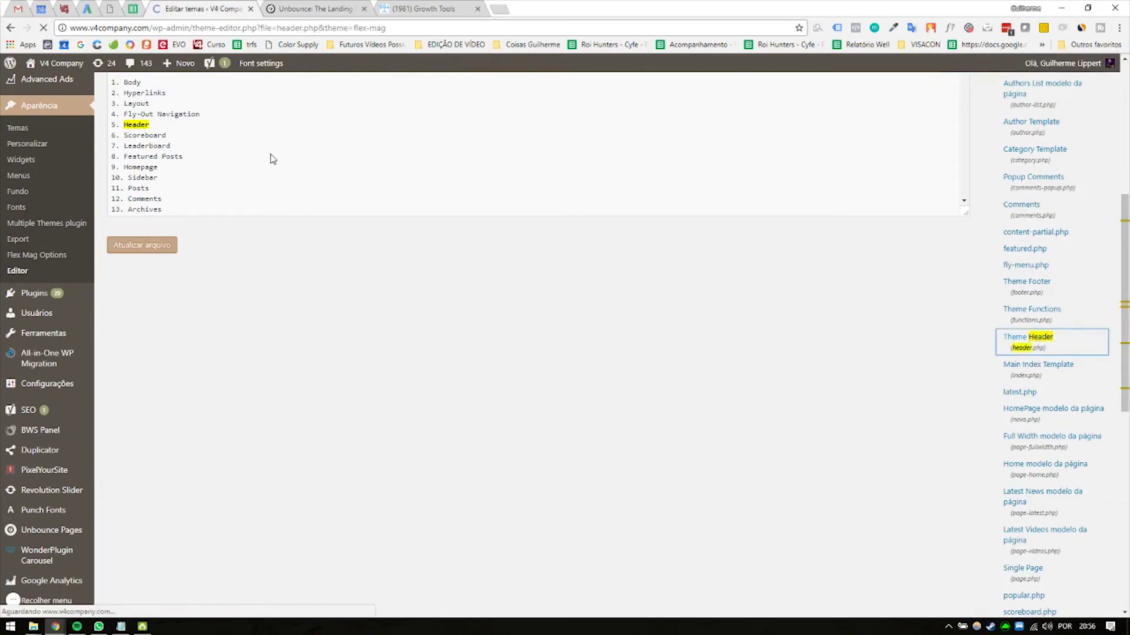
Step: Paste the ManyChat snippet into header.php directly above the closing </head> tag, after the Google Analytics script
{"action": "scroll", "coordinate": [180, 305], "scroll_direction": "down", "scroll_amount": 13}
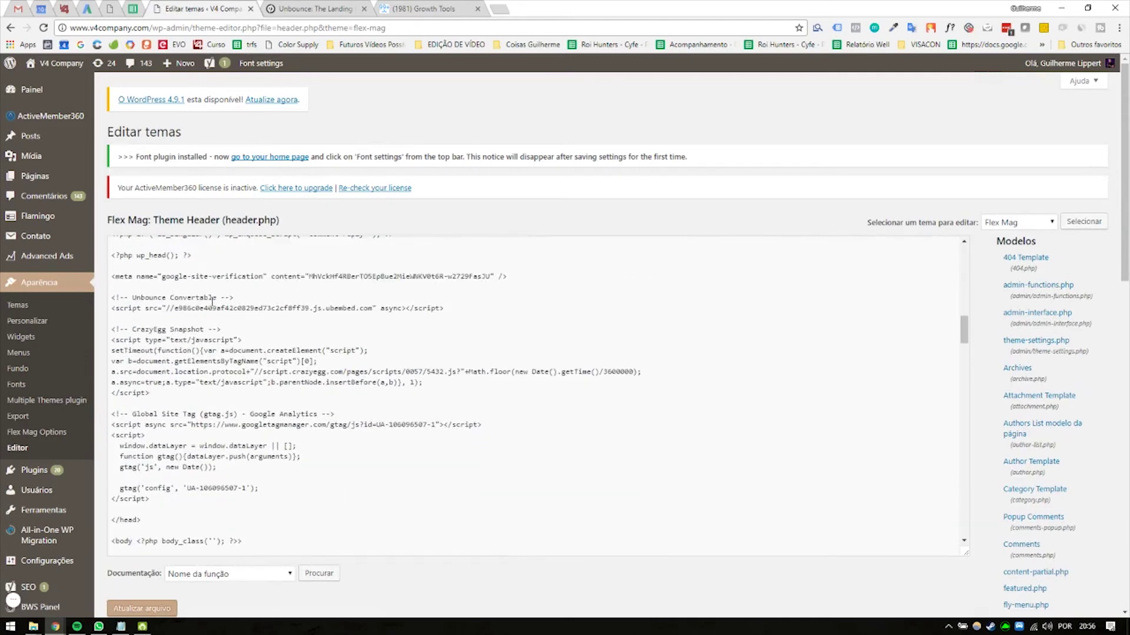
{"action": "left_click_drag", "start_coordinate": [154, 520], "coordinate": [109, 521]}
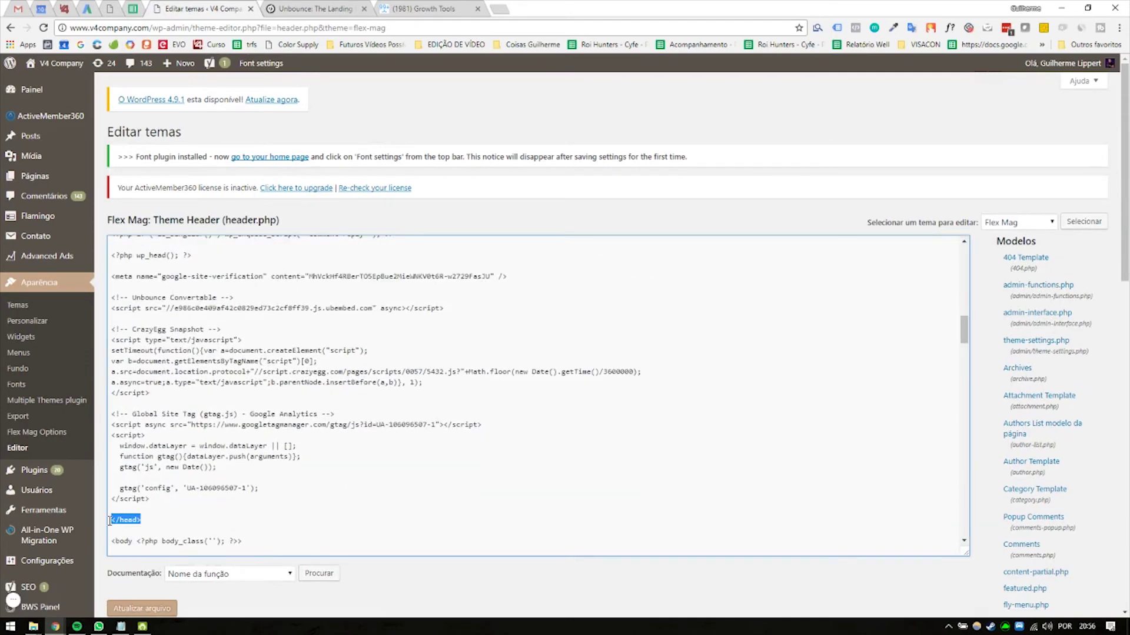
{"action": "left_click", "coordinate": [116, 510]}
{"action": "left_click_drag", "start_coordinate": [118, 519], "coordinate": [141, 520]}
{"action": "left_click", "coordinate": [121, 519]}
{"action": "left_click", "coordinate": [125, 512]}
{"action": "key", "text": "ctrl+v"}
{"action": "scroll", "coordinate": [125, 512], "scroll_direction": "down", "scroll_amount": 1}
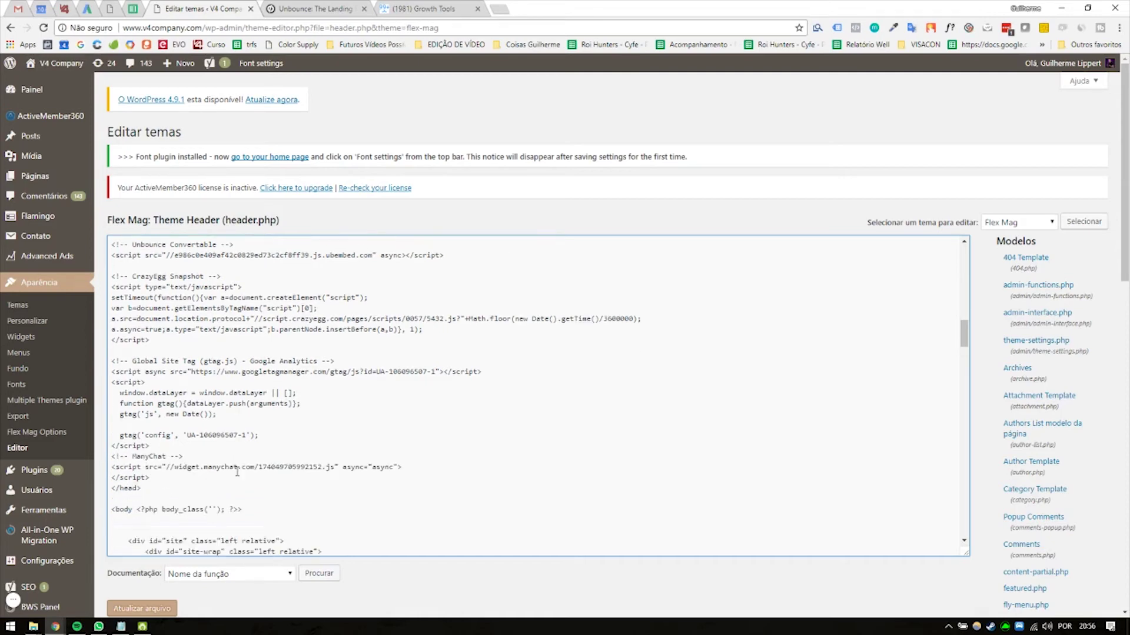
{"action": "mouse_move", "coordinate": [149, 471]}
{"action": "left_mouse_down"}
{"action": "mouse_move", "coordinate": [117, 461]}
{"action": "mouse_move", "coordinate": [152, 474]}
{"action": "left_mouse_up"}
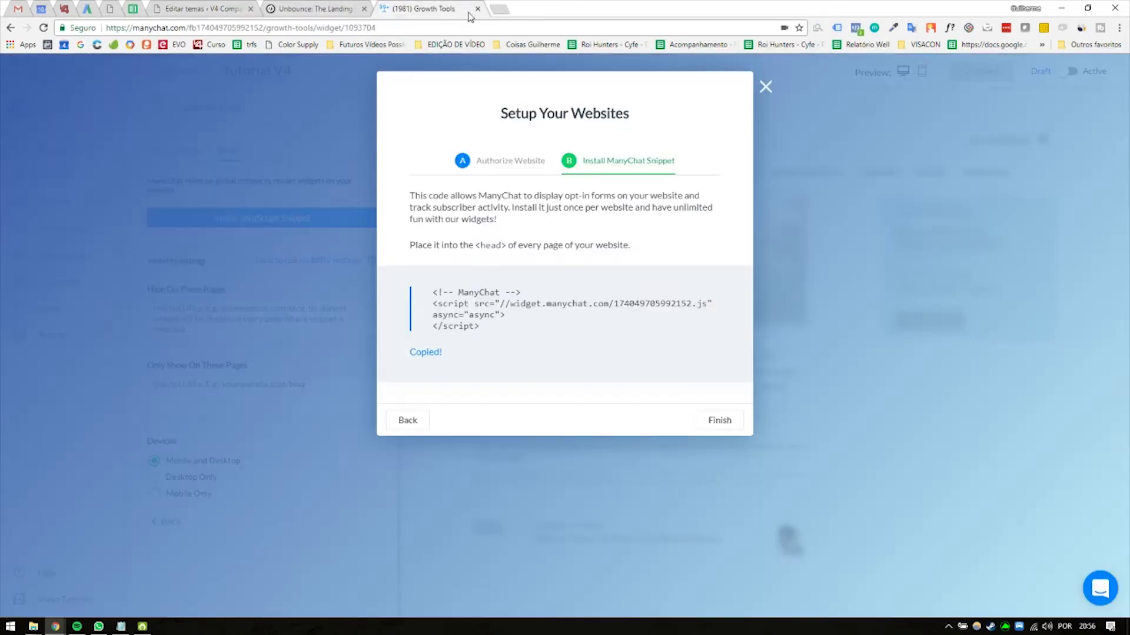
Step: Switch to ManyChat, close the website setup dialog, and return to header.php in the WordPress theme editor
{"action": "left_click", "coordinate": [424, 8]}
{"action": "left_click", "coordinate": [765, 87]}
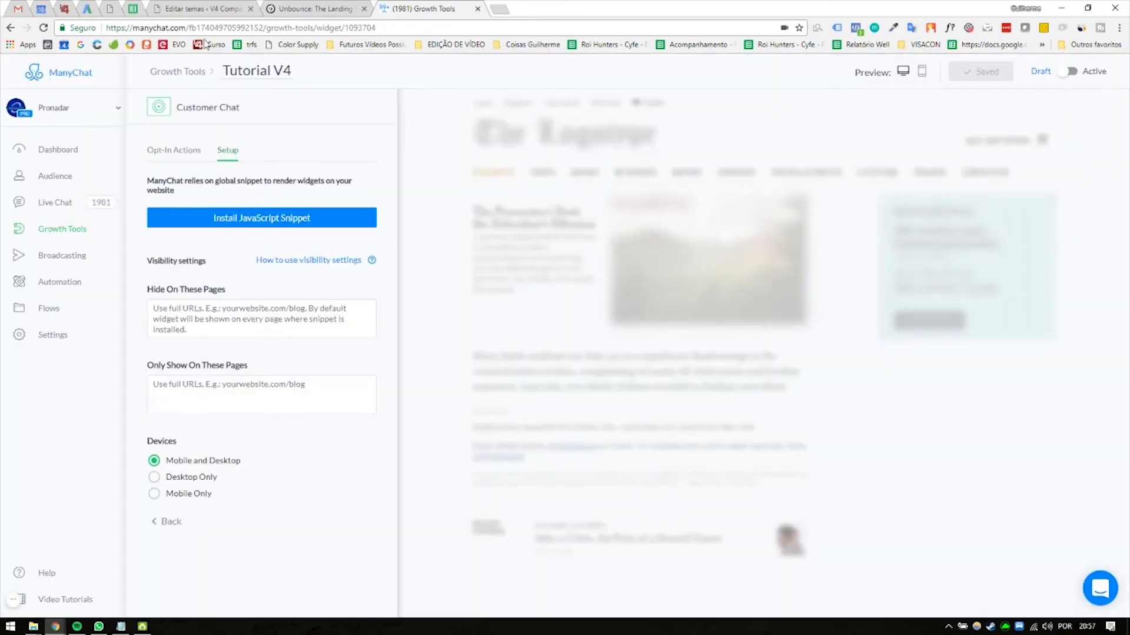
{"action": "left_click", "coordinate": [194, 8]}
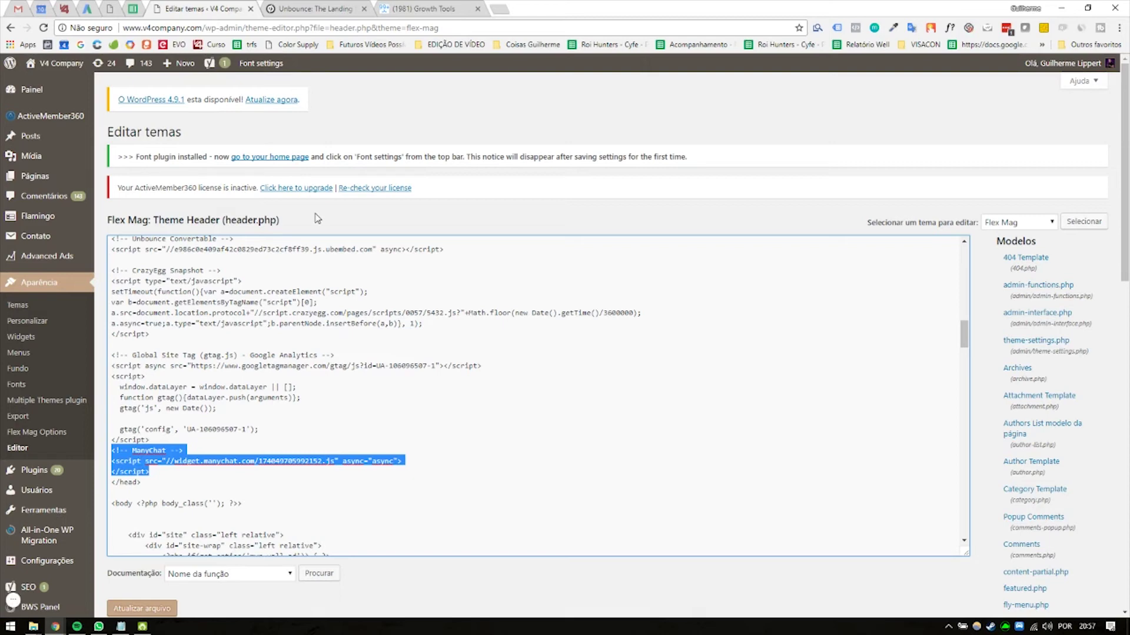
Step: Switch to Unbounce, log in with the prefilled credentials and open the Ariel - Novo Polo page's current champion variant for editing
{"action": "right_click", "coordinate": [147, 458]}
{"action": "left_click", "coordinate": [202, 287]}
{"action": "left_click", "coordinate": [296, 10]}
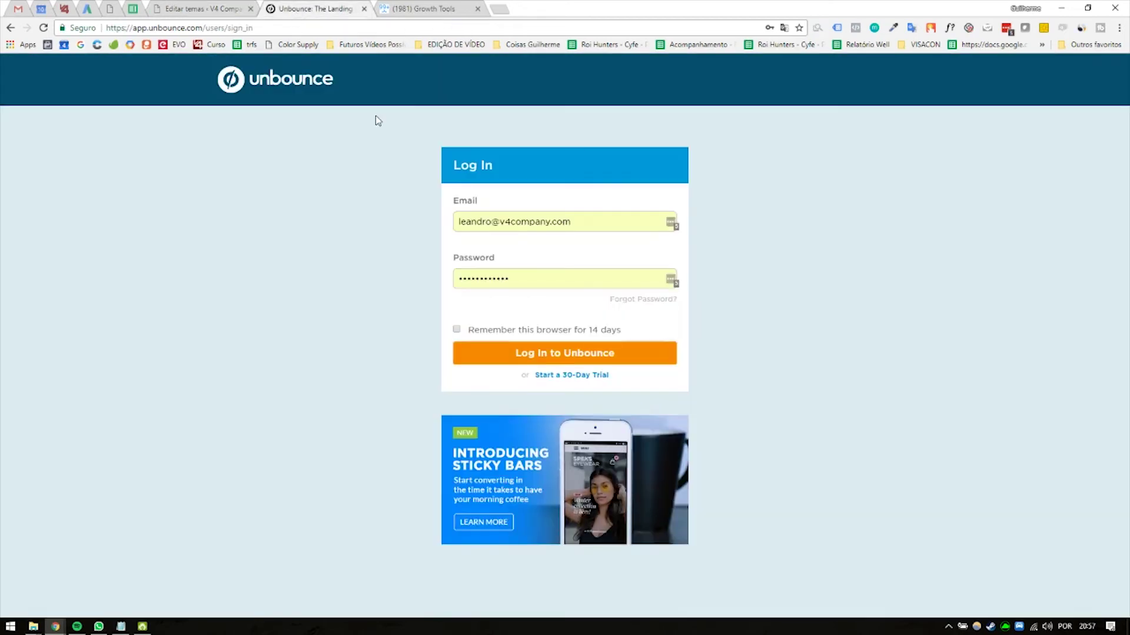
{"action": "left_click", "coordinate": [512, 347]}
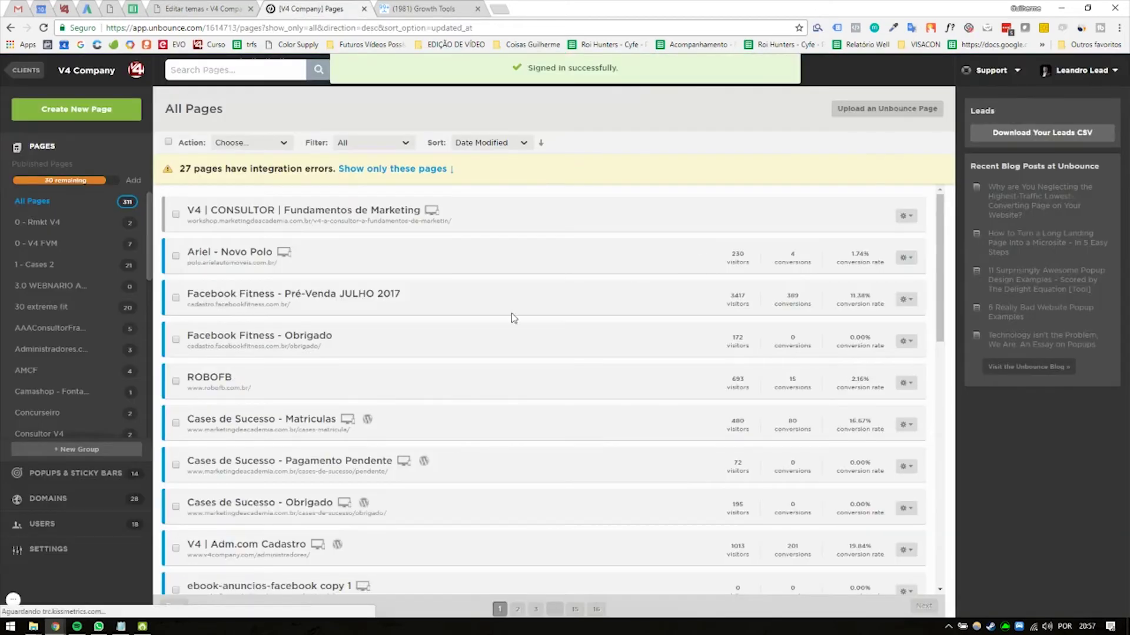
{"action": "left_click", "coordinate": [228, 254]}
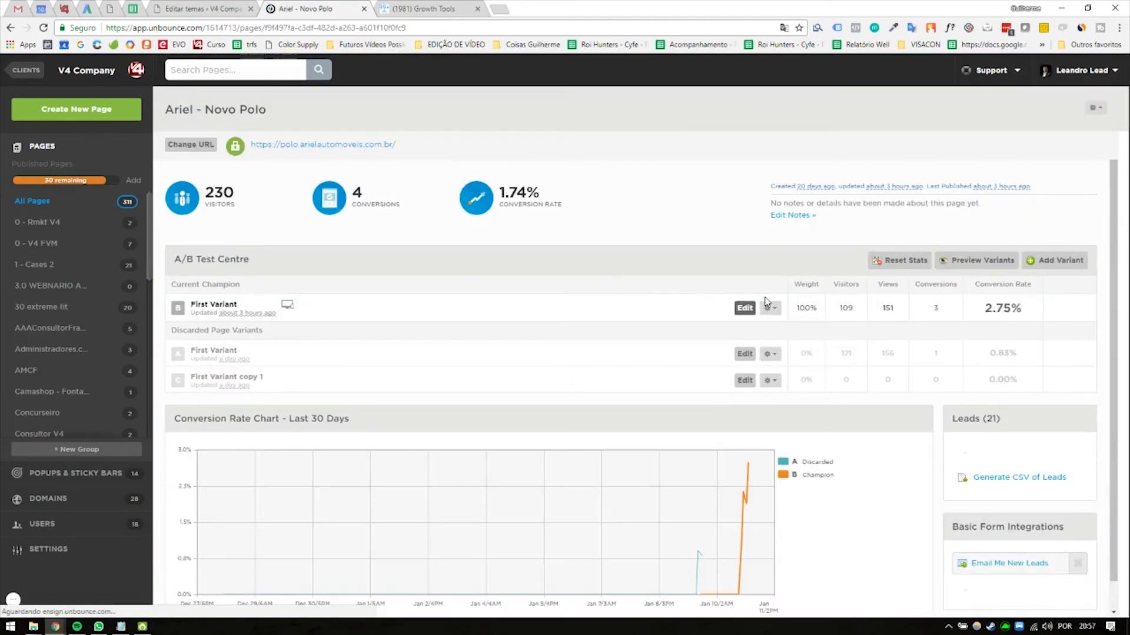
{"action": "left_click", "coordinate": [745, 308]}
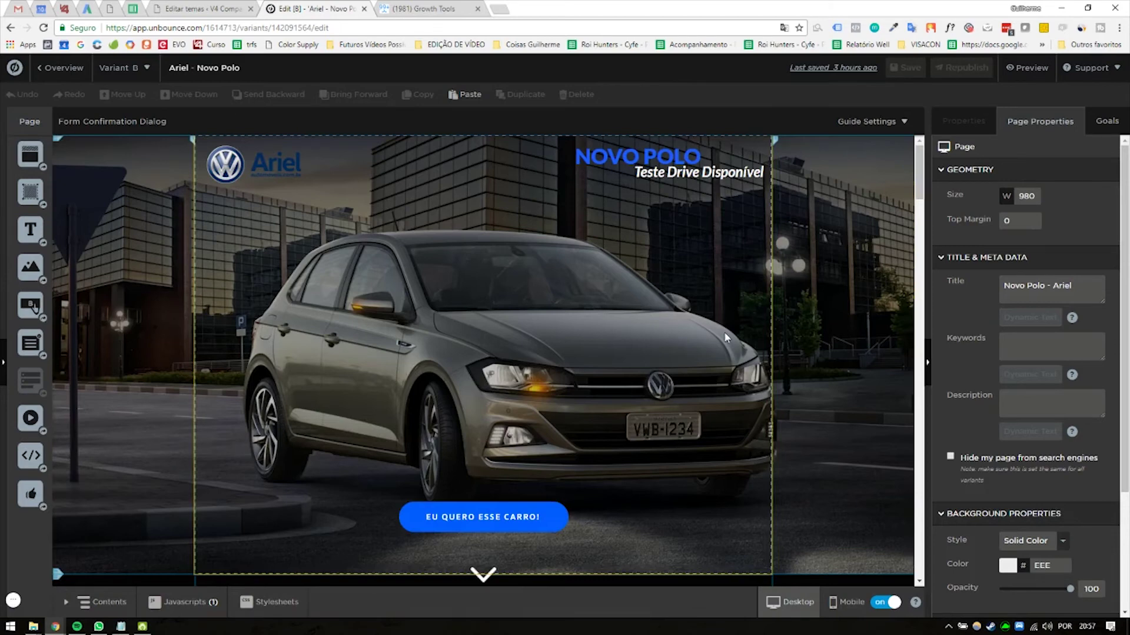
Step: Switch to ManyChat, open the JavaScript snippet installation for Tutorial V4, and return to the Unbounce page editor
{"action": "left_click", "coordinate": [423, 10]}
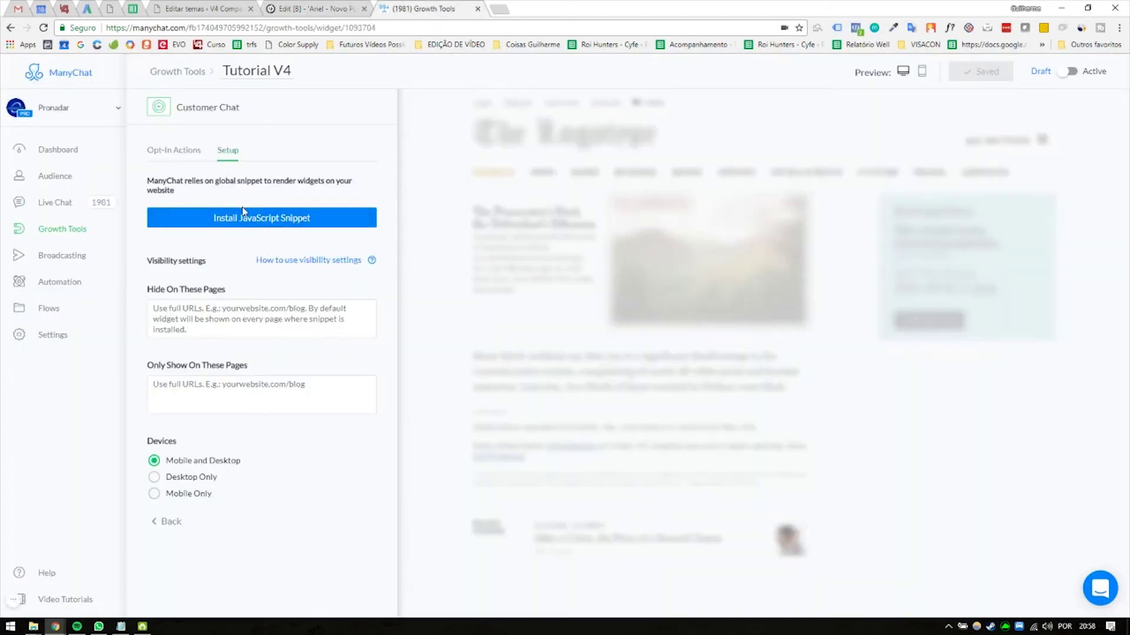
{"action": "left_click", "coordinate": [274, 228]}
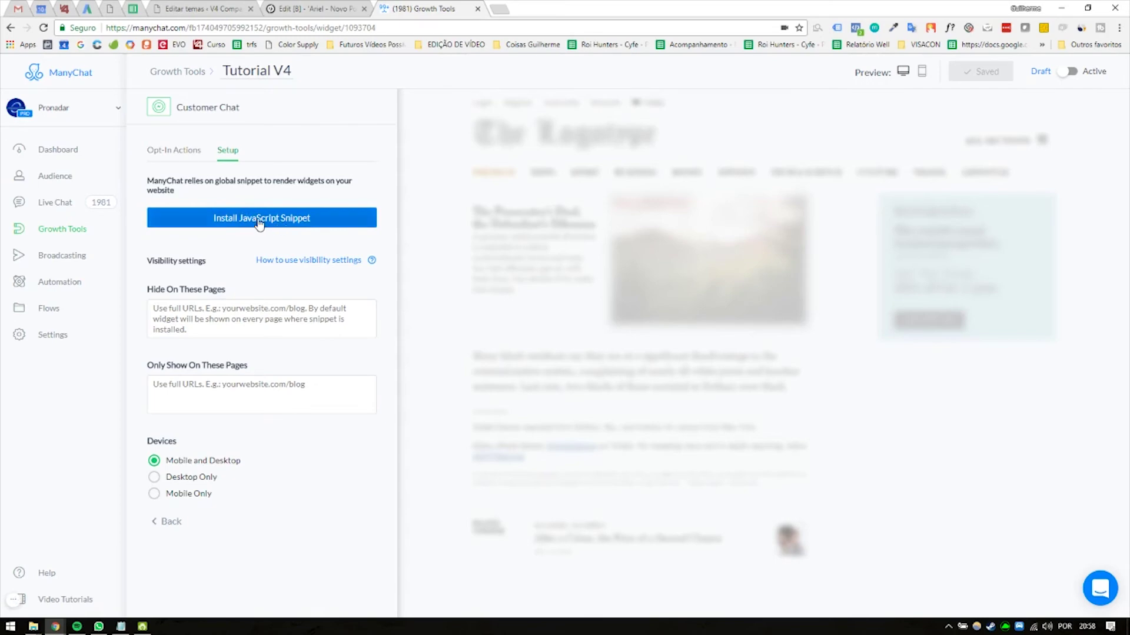
{"action": "left_click", "coordinate": [456, 352]}
{"action": "left_click", "coordinate": [314, 8]}
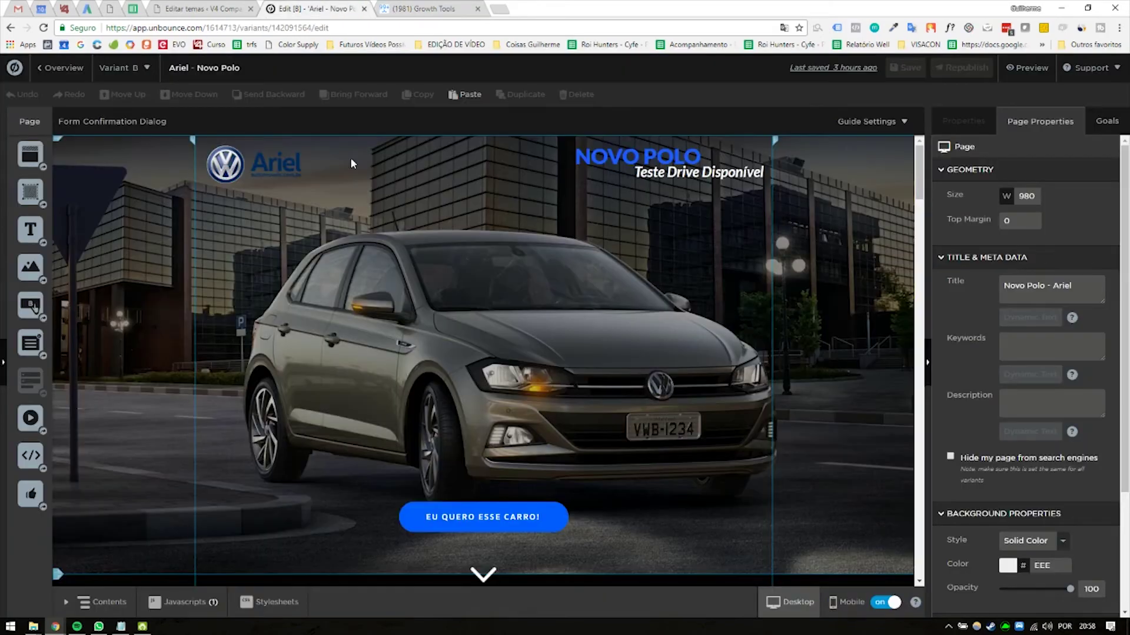
Step: Add a new JavaScript to the page variant and name it Chat do Facebook
{"action": "left_click", "coordinate": [163, 601]}
{"action": "left_click", "coordinate": [176, 576]}
{"action": "triple_click", "coordinate": [240, 155]}
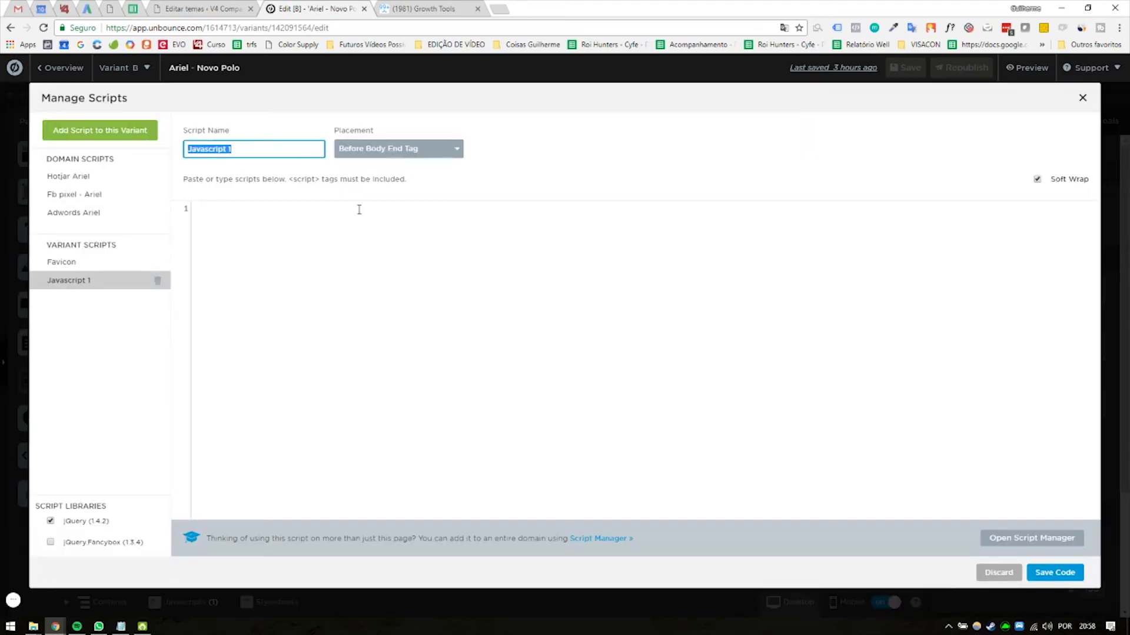
{"action": "type", "text": "Chat do Facebook"}
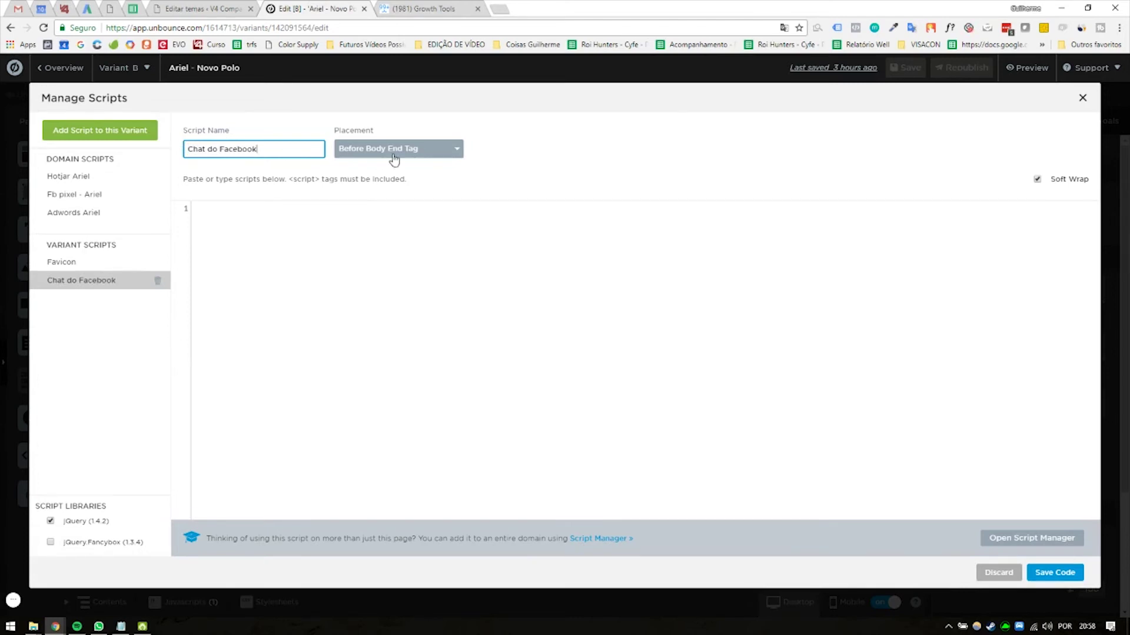
Step: Set the Chat do Facebook script's placement to Head, paste in the ManyChat snippet and save the code
{"action": "left_click", "coordinate": [359, 149]}
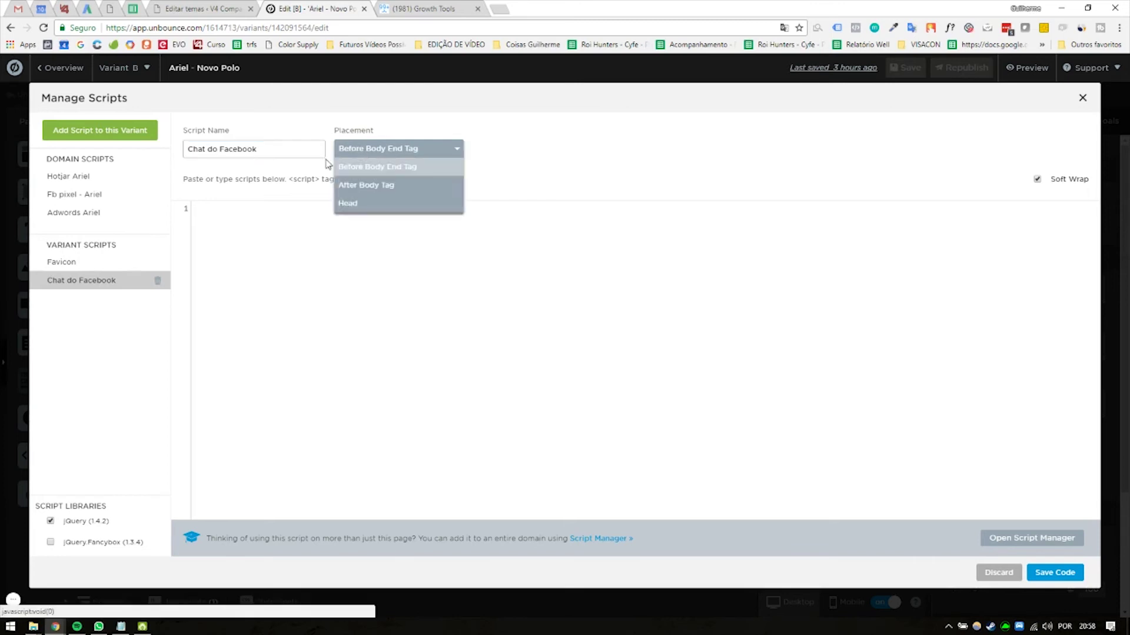
{"action": "left_click", "coordinate": [361, 203]}
{"action": "key", "text": "ctrl+v"}
{"action": "left_click_drag", "start_coordinate": [259, 245], "coordinate": [180, 208]}
{"action": "left_click", "coordinate": [273, 277]}
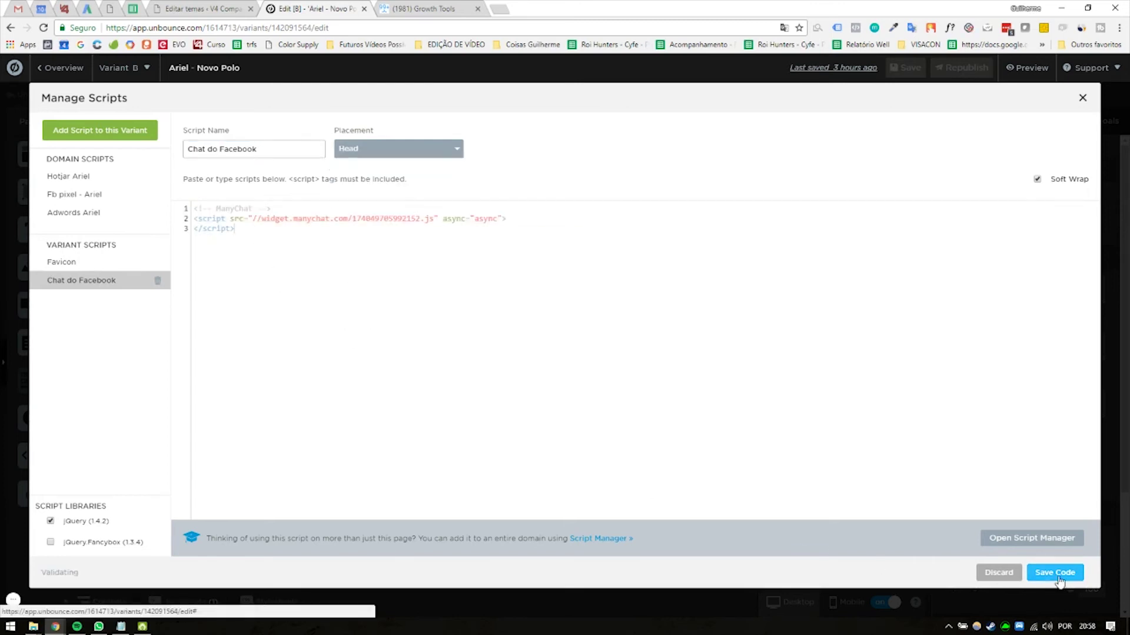
{"action": "left_click", "coordinate": [1042, 574]}
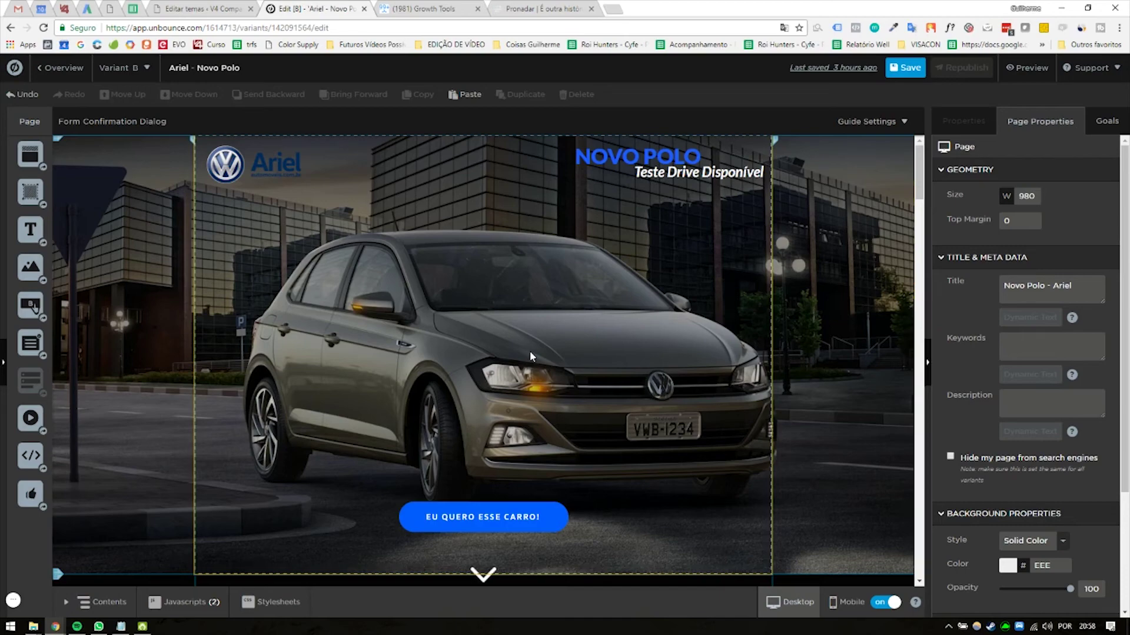
Step: Switch to the Pronadar website, examine the Messenger widget's greeting, and start the chat to view its welcome message
{"action": "left_click", "coordinate": [545, 8]}
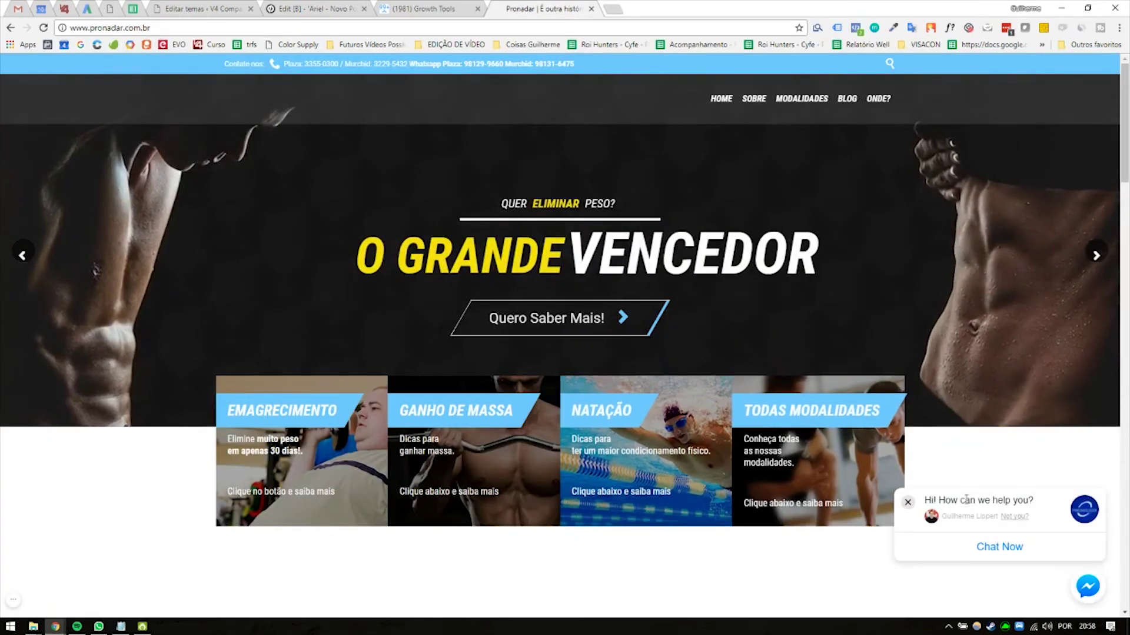
{"action": "left_click_drag", "start_coordinate": [932, 500], "coordinate": [1034, 502]}
{"action": "left_click", "coordinate": [941, 501]}
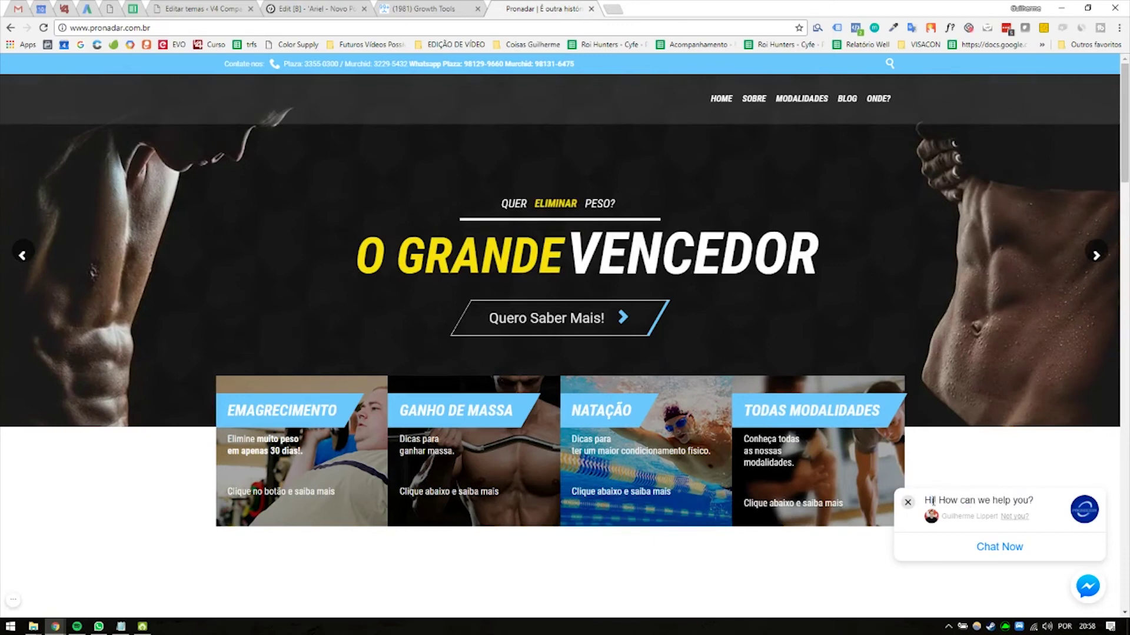
{"action": "left_click_drag", "start_coordinate": [927, 500], "coordinate": [1036, 502]}
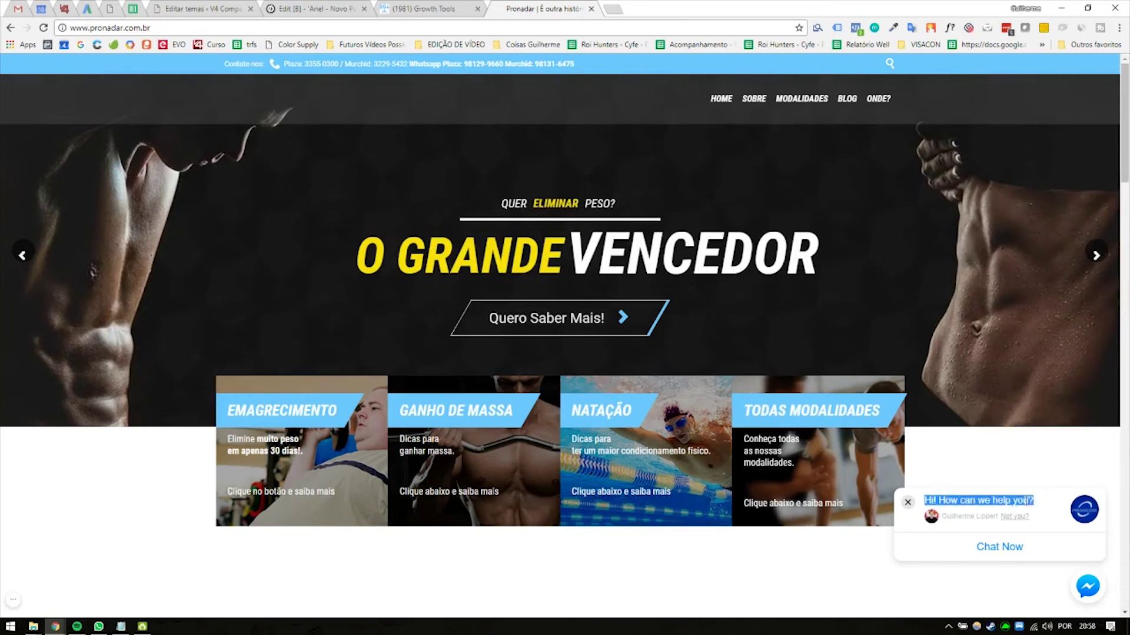
{"action": "left_click", "coordinate": [1025, 501]}
{"action": "left_click_drag", "start_coordinate": [923, 502], "coordinate": [990, 502]}
{"action": "left_click", "coordinate": [971, 506]}
{"action": "left_click", "coordinate": [1008, 549]}
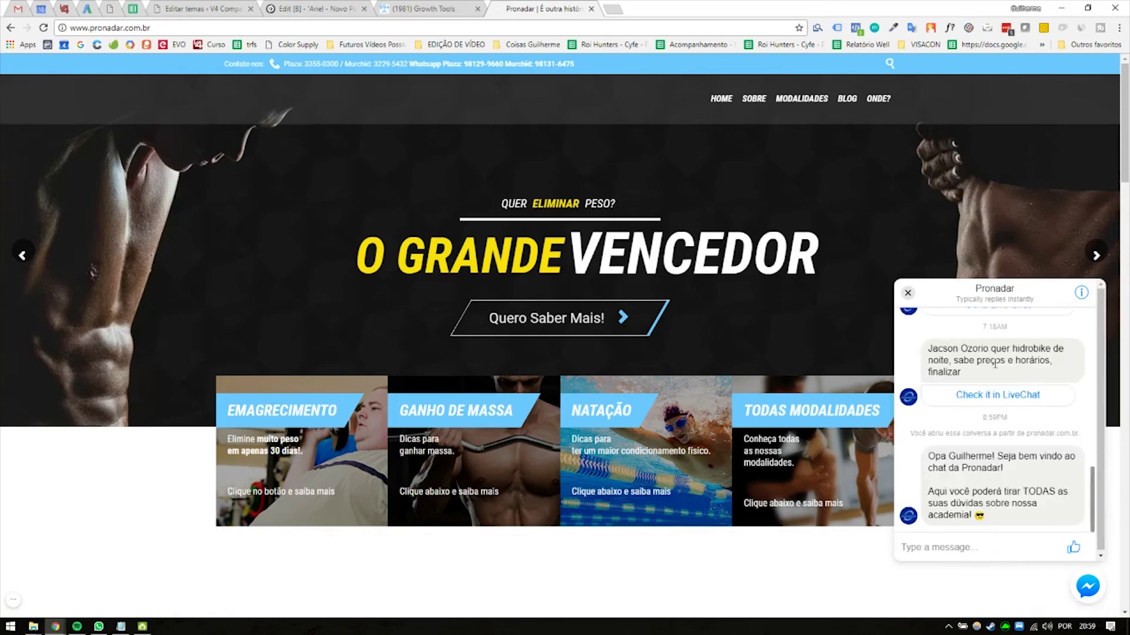
{"action": "scroll", "coordinate": [986, 412], "scroll_direction": "down", "scroll_amount": 3}
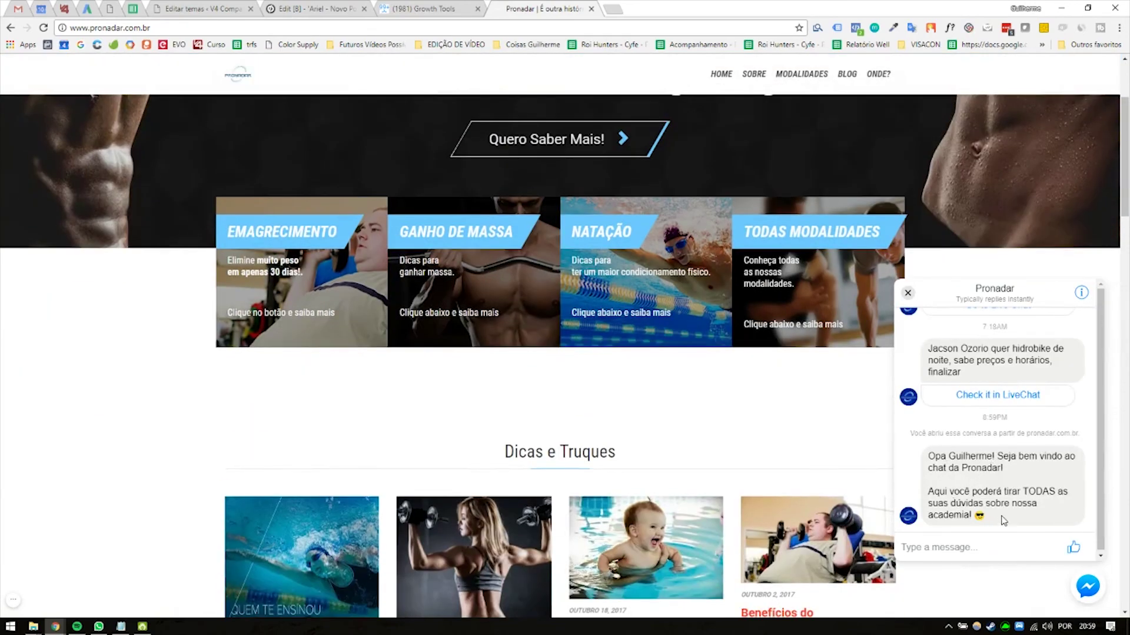